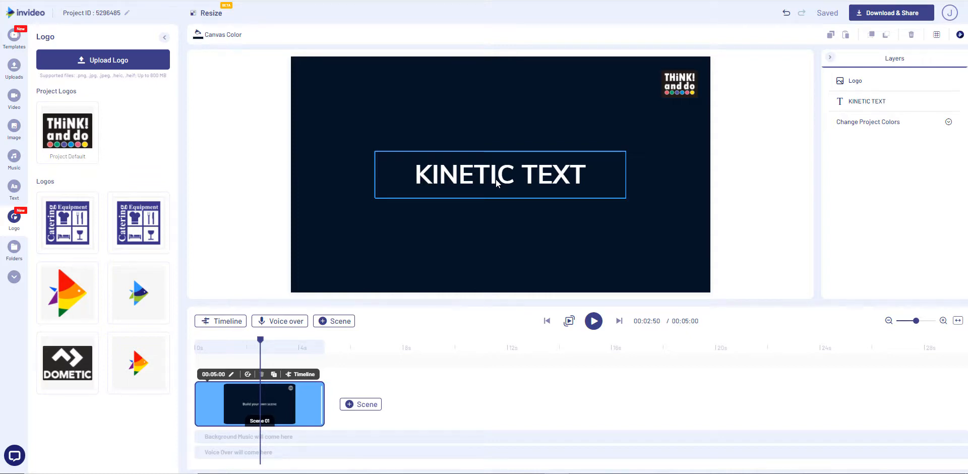
- In the scene timeline, move the KINETIC TEXT clip to the scene's start and shorten it to about 0.5 seconds
left_click(495, 179)
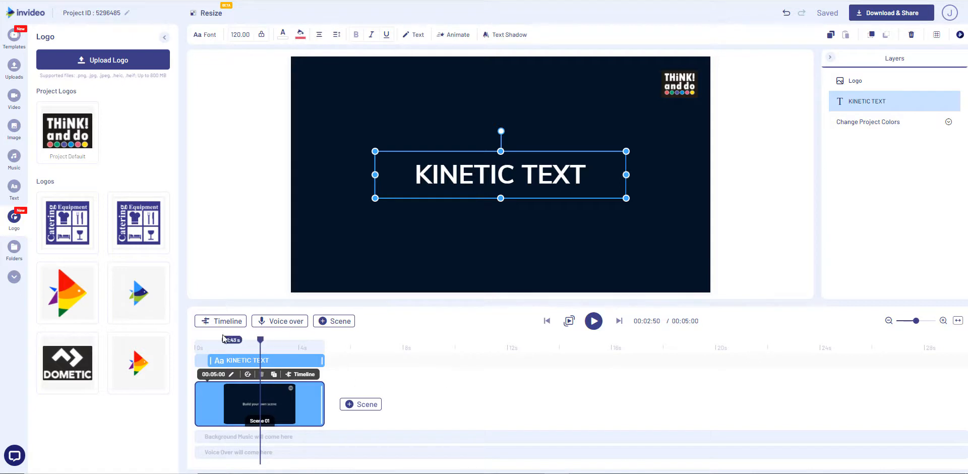
left_click(220, 321)
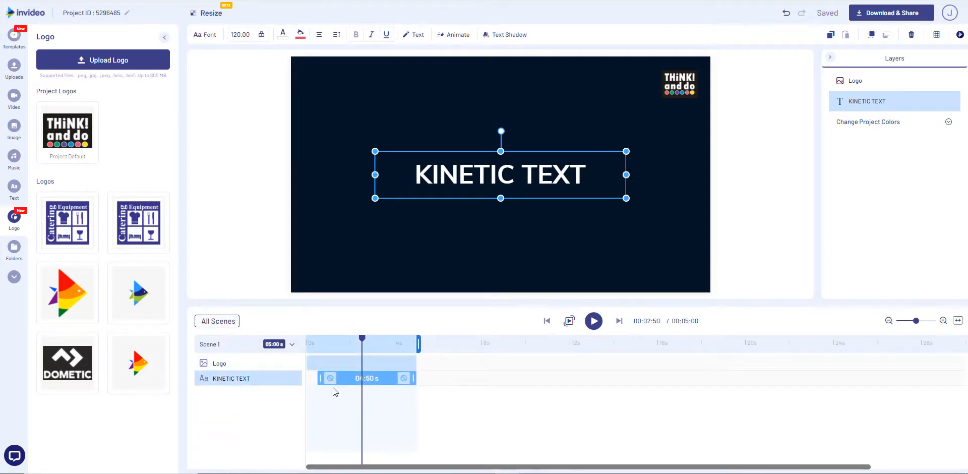
left_click_drag(349, 382, 339, 381)
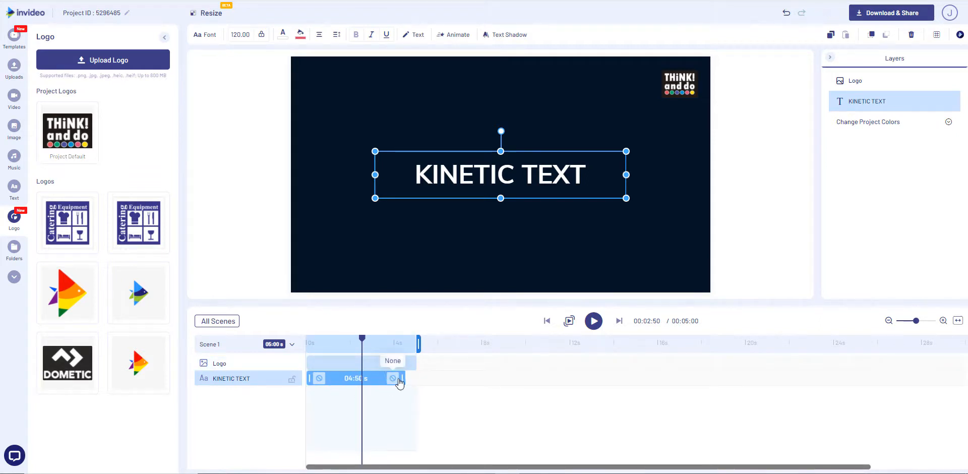
left_click_drag(404, 375, 325, 378)
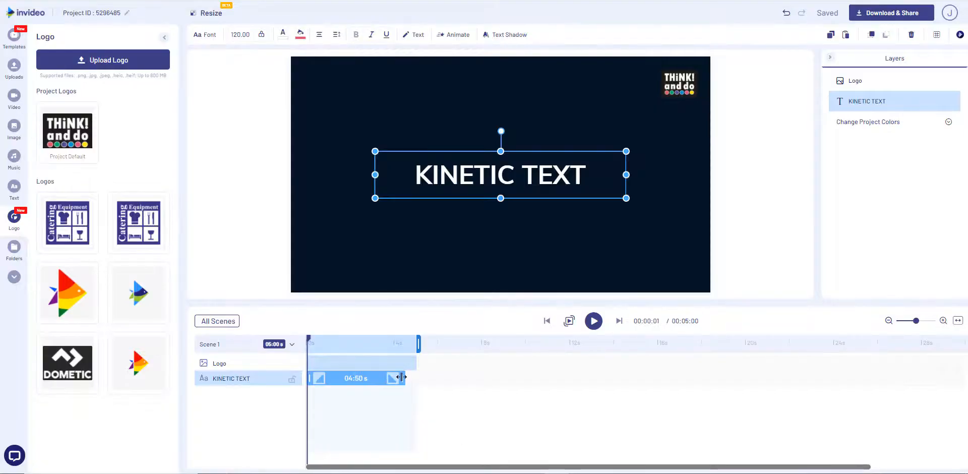
left_click_drag(402, 377, 314, 376)
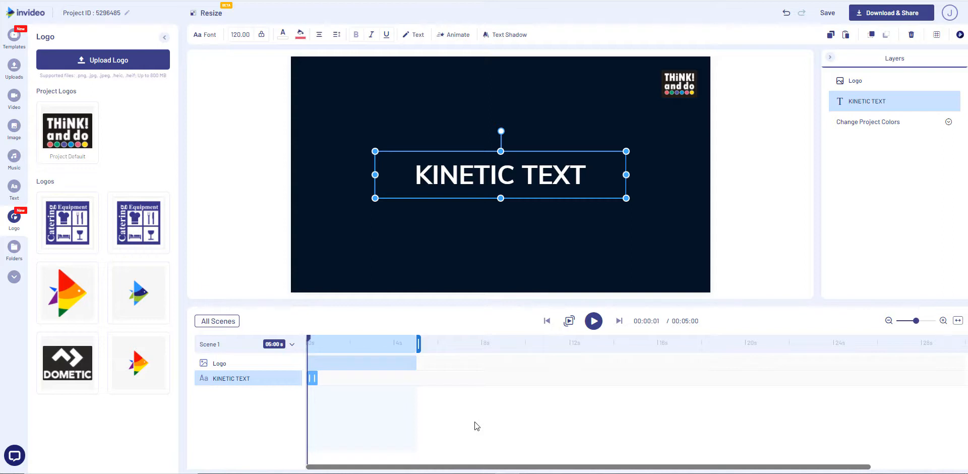
- Copy the shortened KINETIC TEXT clip and paste five duplicates into the scene
left_click(311, 377)
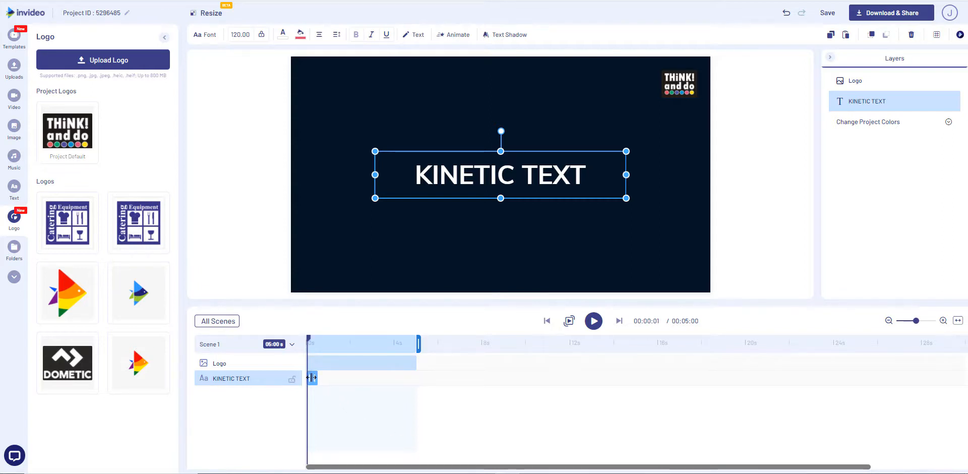
key("ctrl+c")
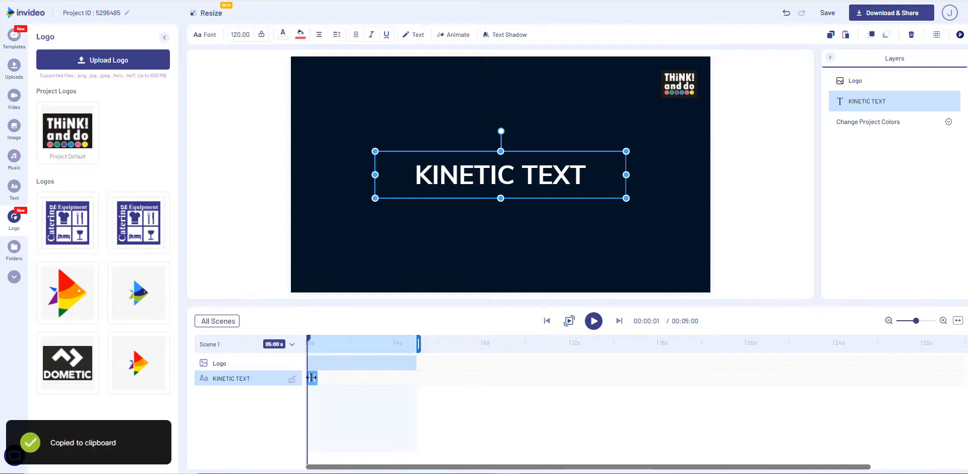
key("ctrl+v")
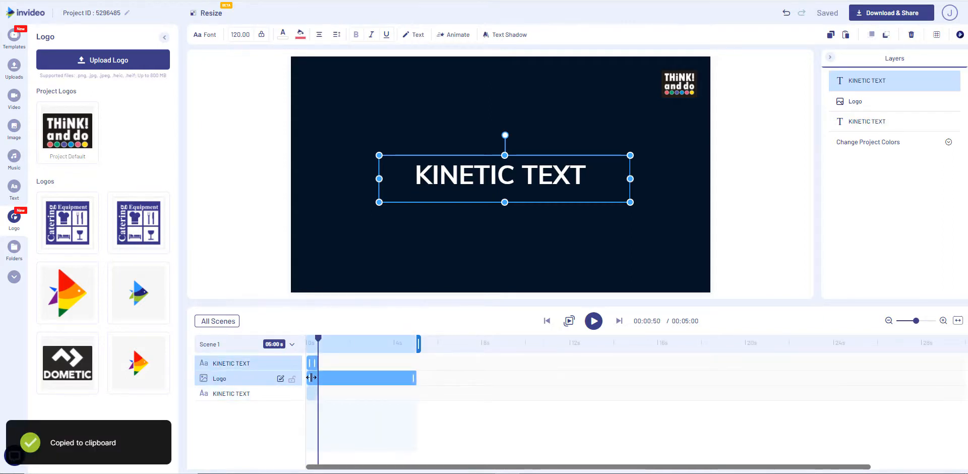
key("ctrl+v")
key("ctrl+v")
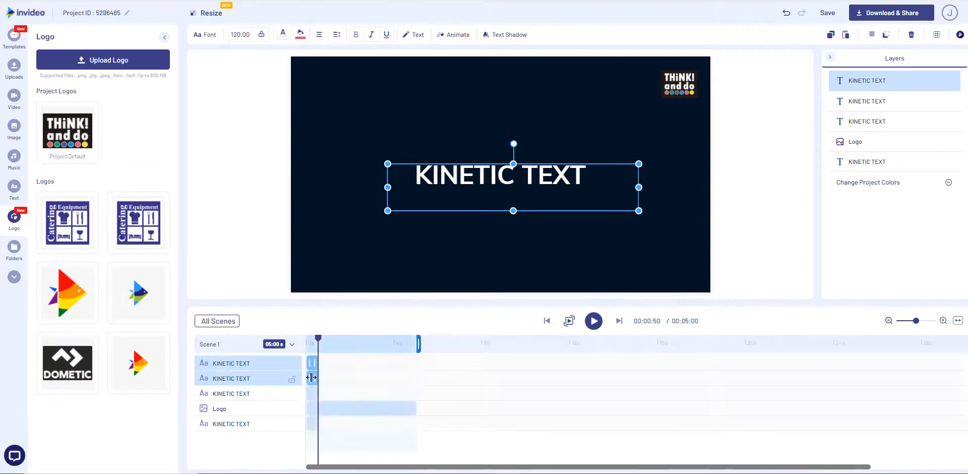
key("ctrl+v")
key("ctrl+v")
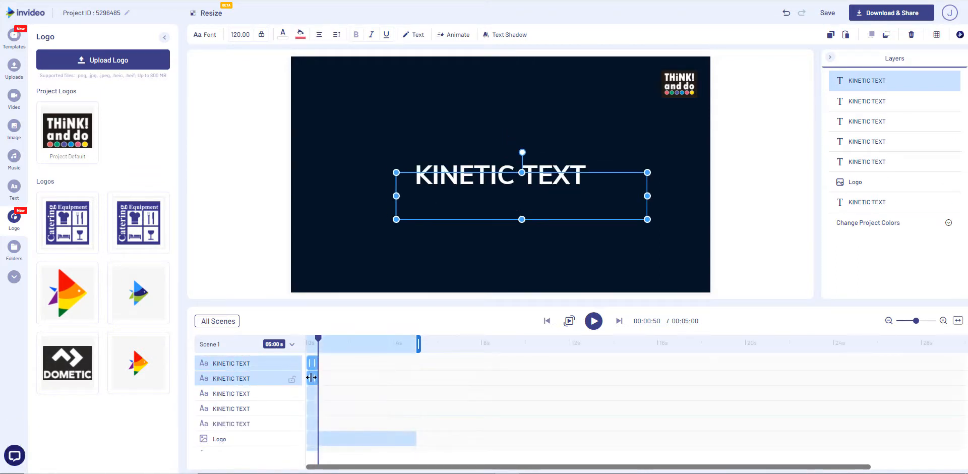
- Move the Logo layer below all the text layers in the scene timeline
left_click_drag(311, 377, 296, 453)
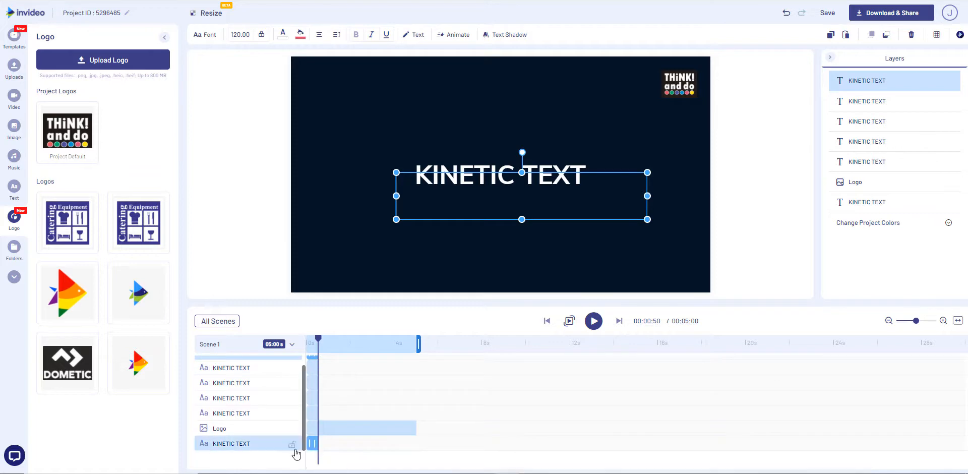
left_click_drag(220, 428, 216, 444)
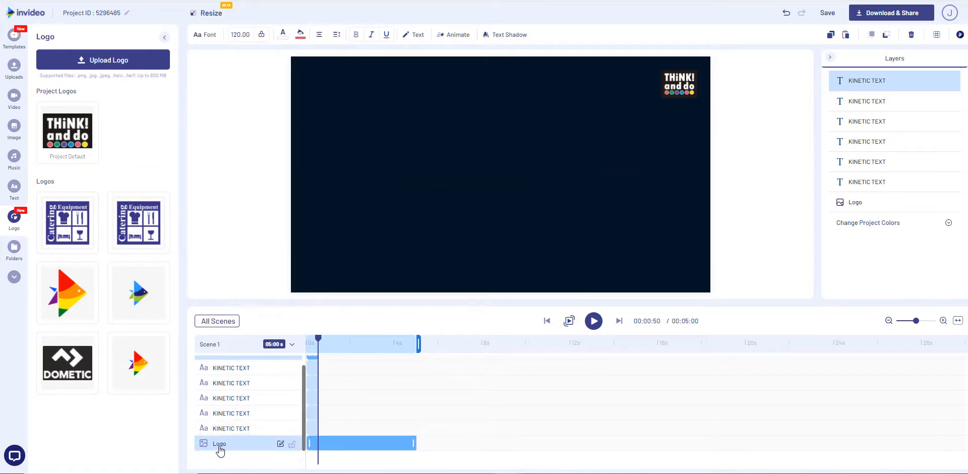
- Copy THERE from the Document2 Word window and replace the lowest KINETIC TEXT layer's text in InVideo with it
left_click(216, 430)
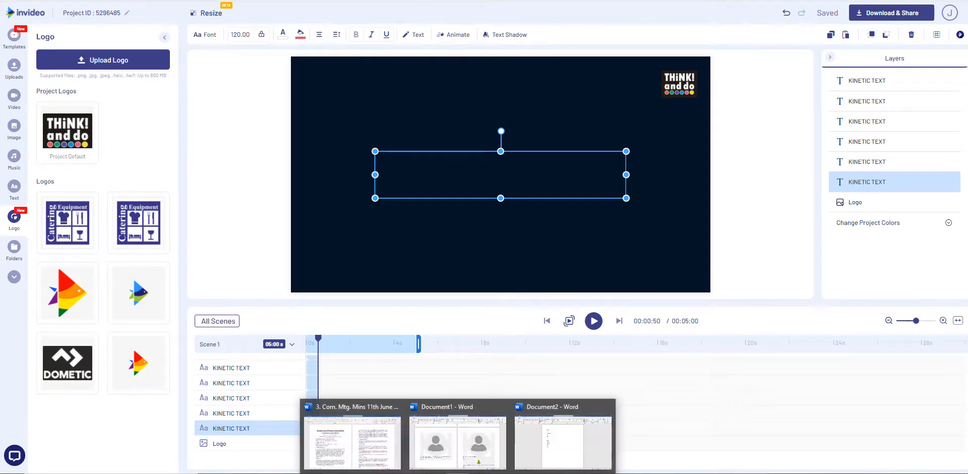
left_click(541, 453)
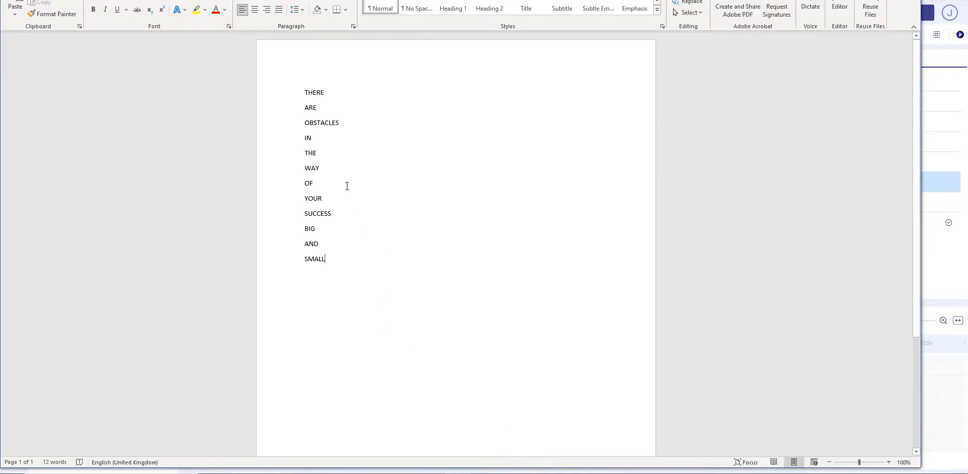
double_click(321, 93)
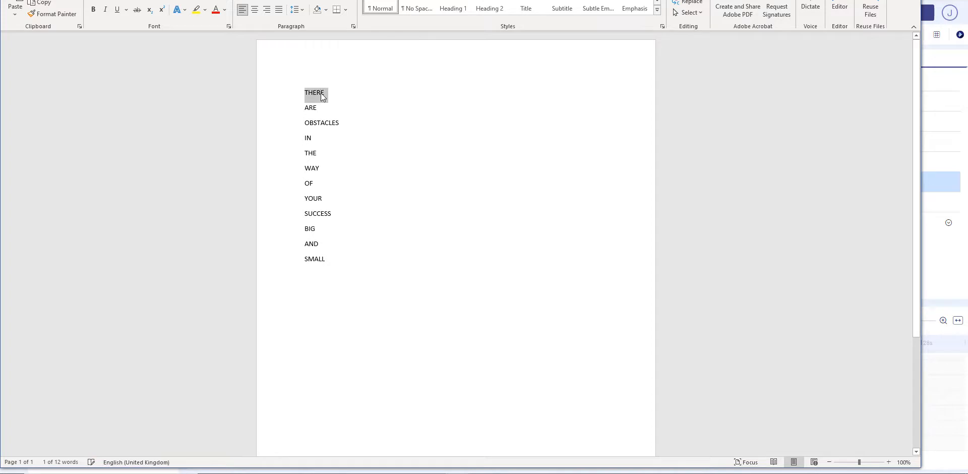
right_click(322, 93)
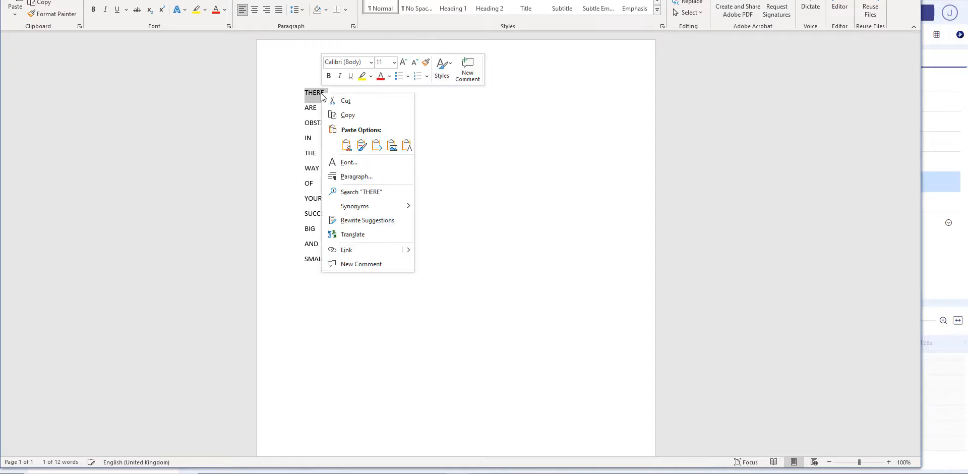
left_click(348, 115)
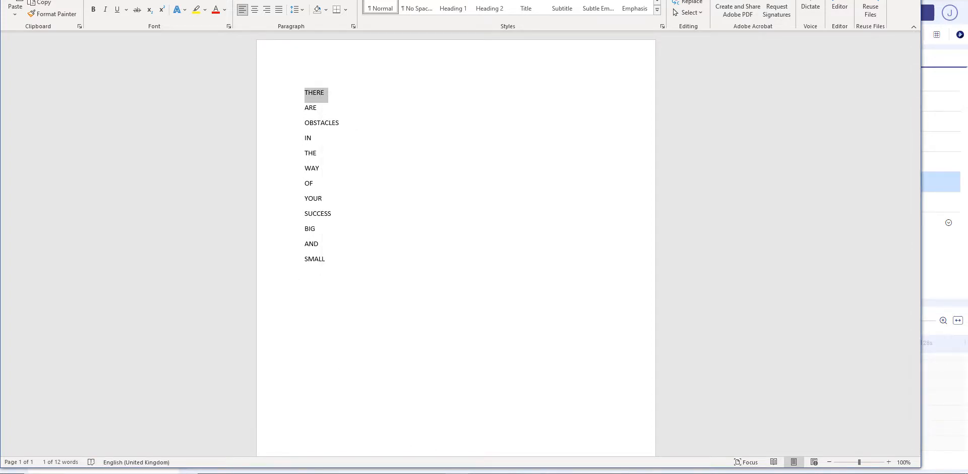
key("alt+Tab")
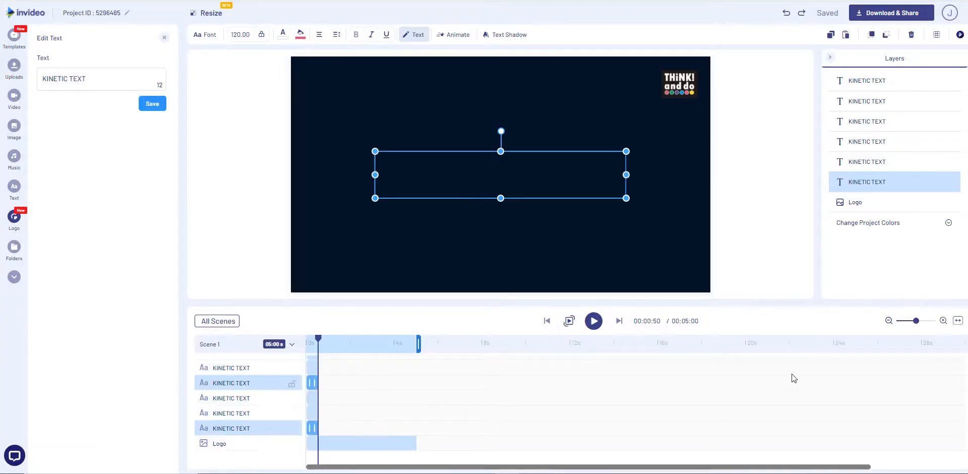
left_click(417, 36)
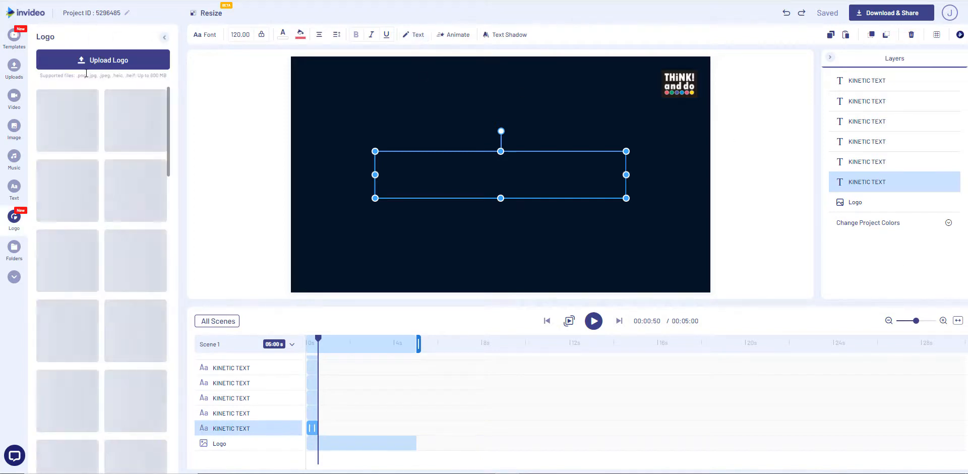
left_click(402, 40)
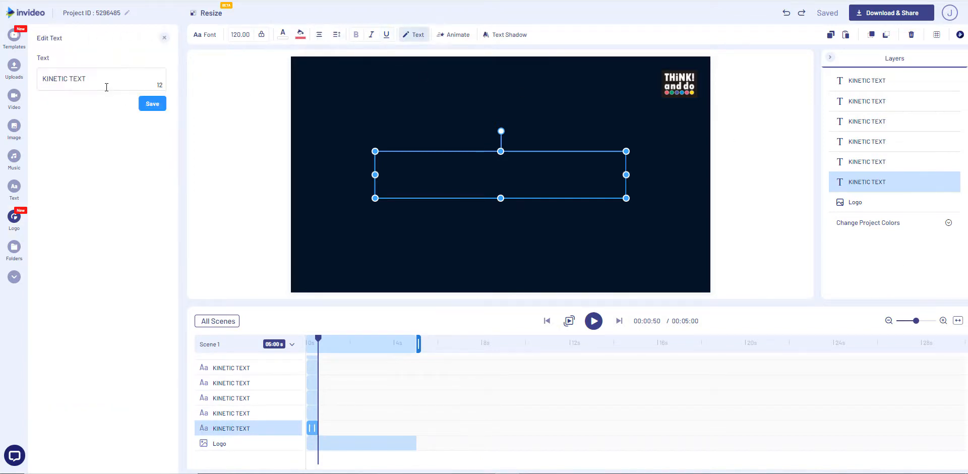
key("ctrl+a")
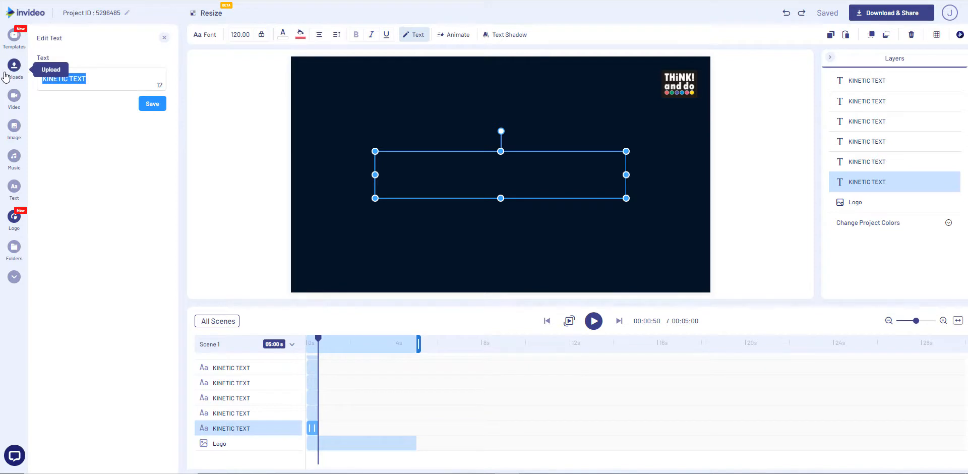
type("THERE")
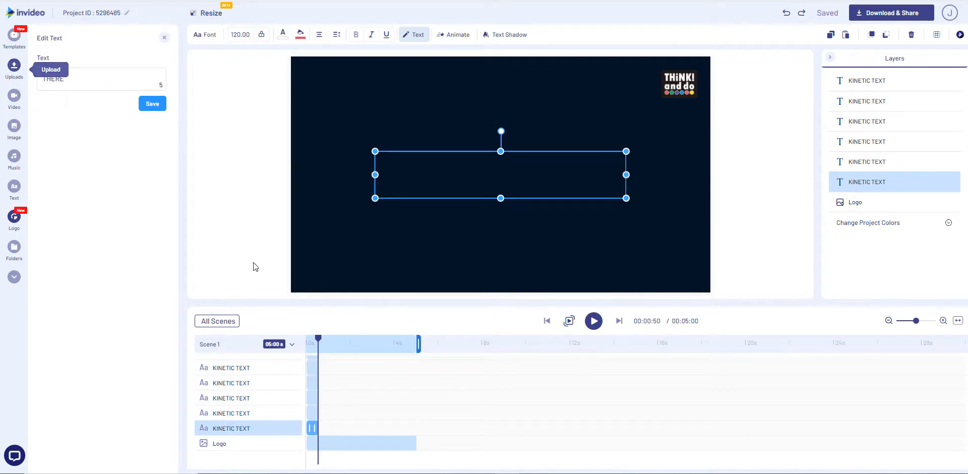
- Copy ARE from the Word list and replace the text of the layer directly above THERE in InVideo with it
left_click(870, 167)
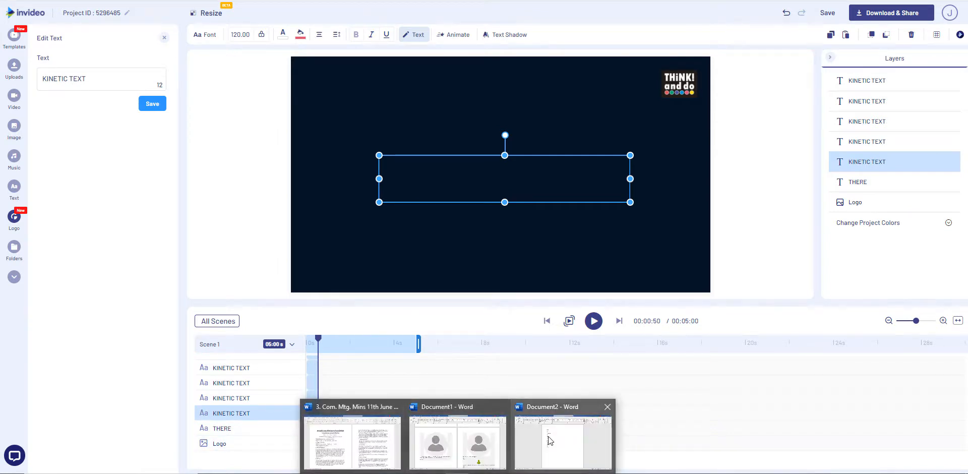
left_click(538, 427)
double_click(310, 106)
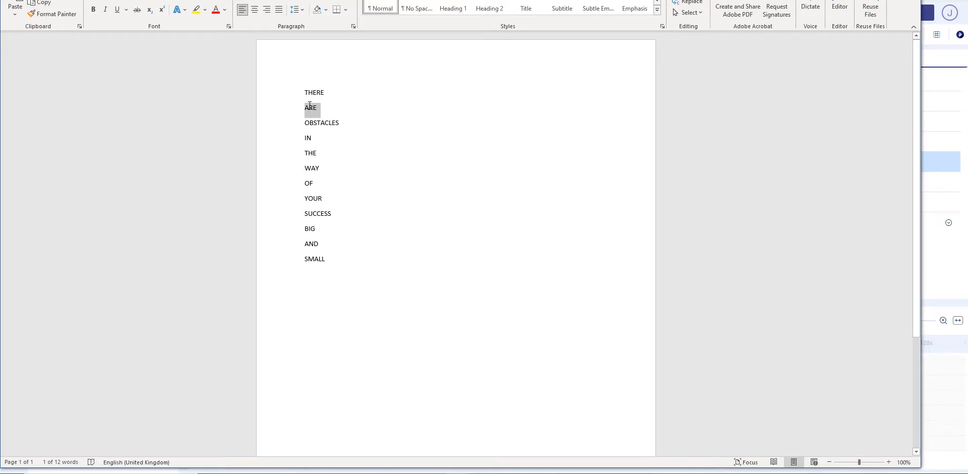
left_click(508, 473)
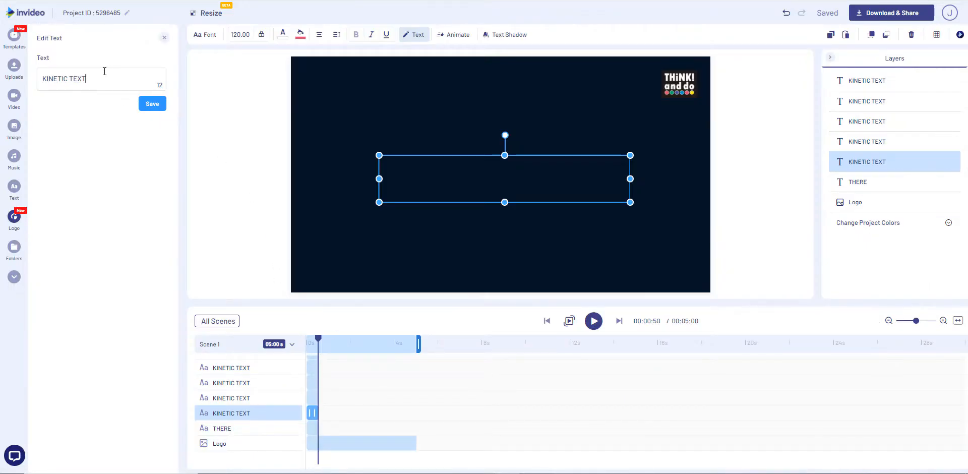
key("ctrl+a")
key("ctrl+v")
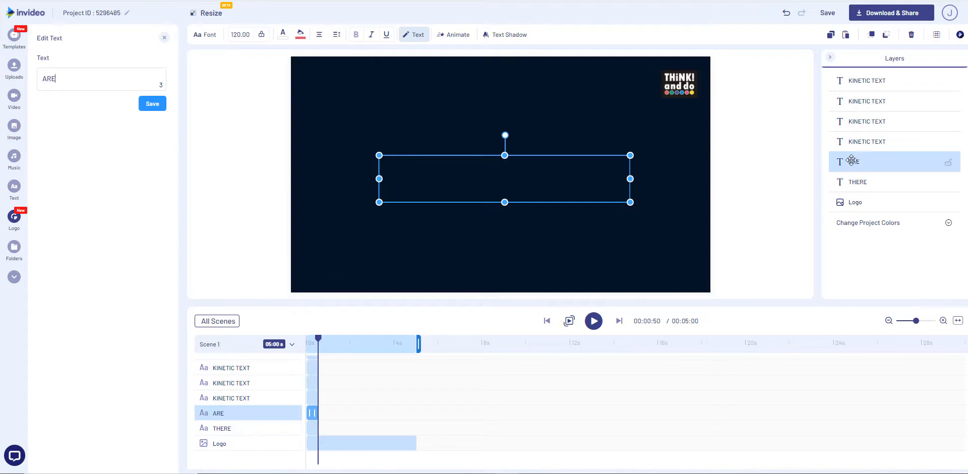
- Copy OBSTACLES from the Word list and replace the text of the layer directly above ARE in InVideo with it
left_click(857, 141)
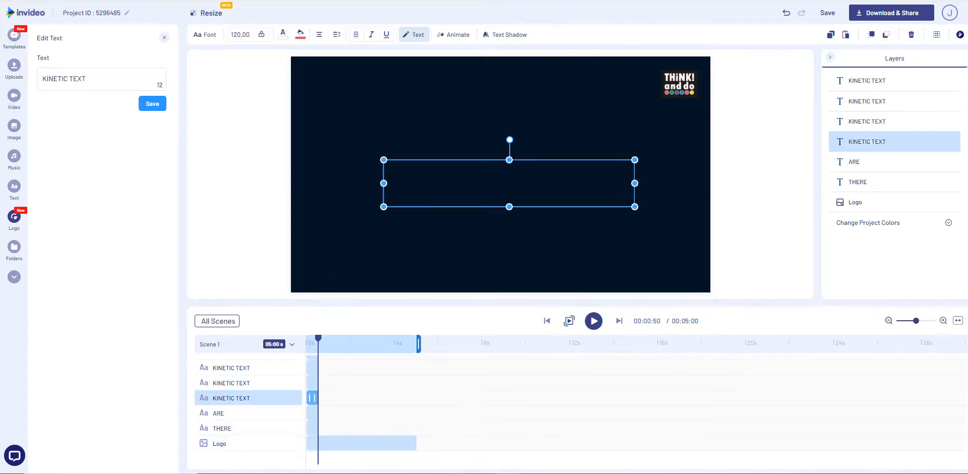
mouse_move(456, 470)
left_click(562, 437)
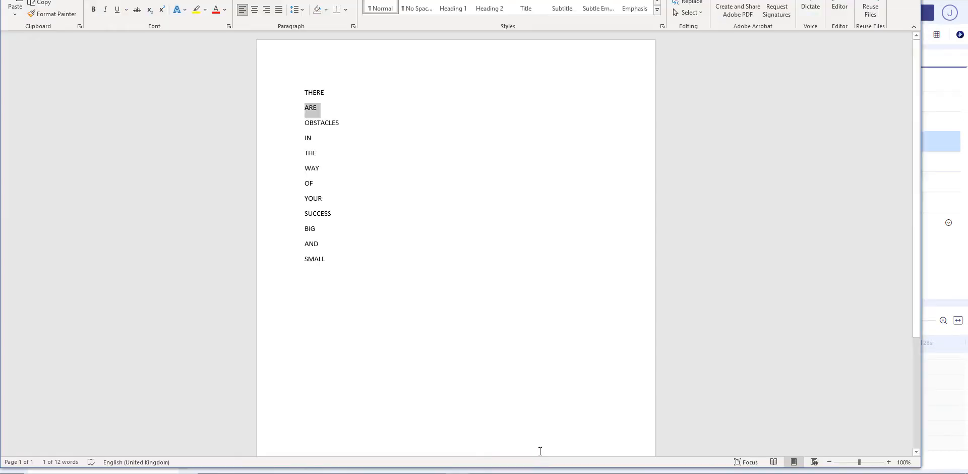
double_click(333, 126)
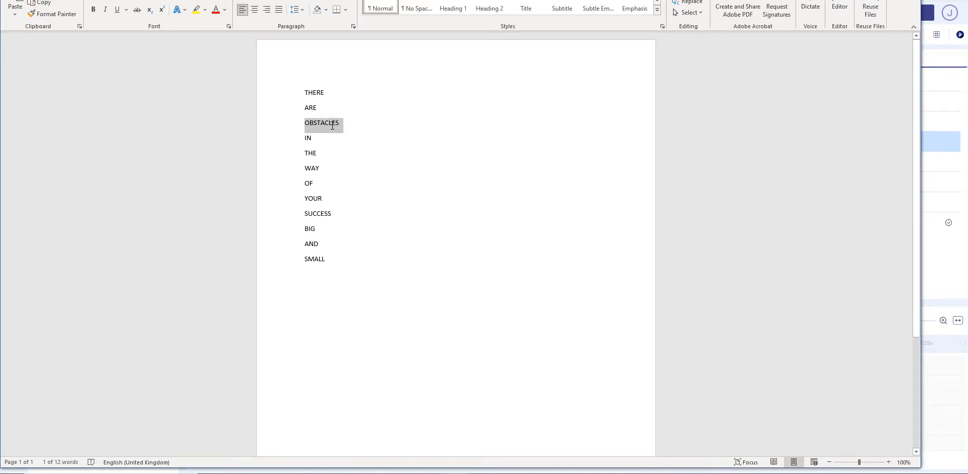
key("alt+Tab")
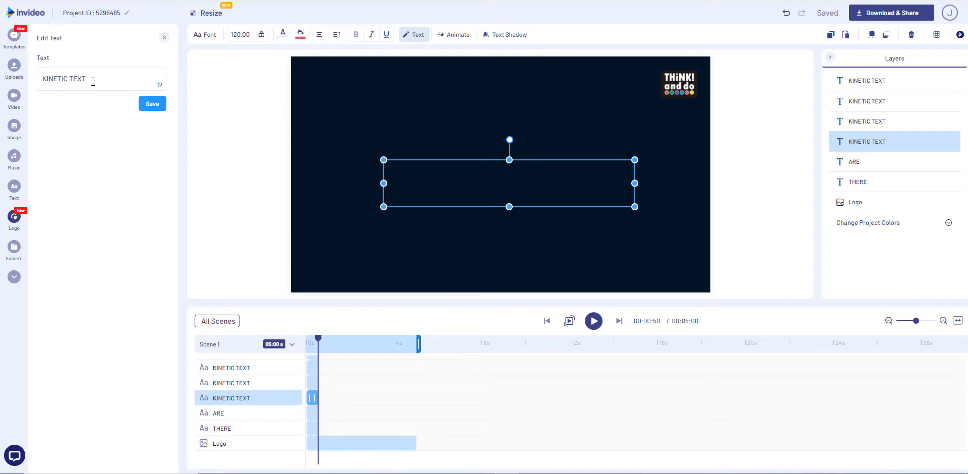
left_click_drag(93, 82, 35, 80)
key("ctrl+v")
- Copy IN from the Word list and replace the text of the layer directly above OBSTACLES in InVideo with it
left_click(853, 123)
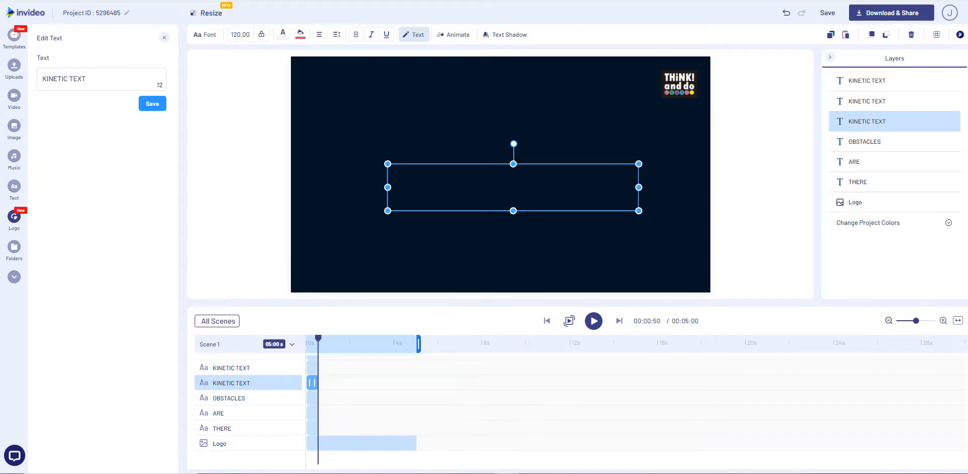
left_click(528, 444)
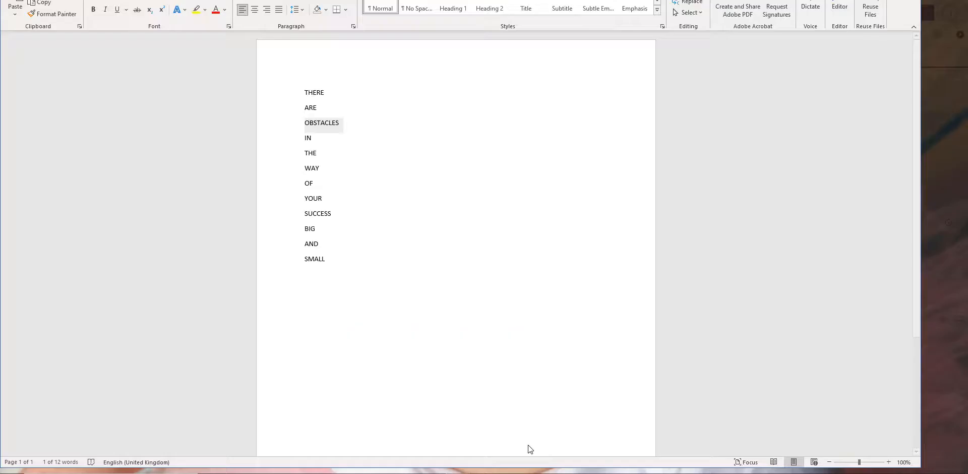
double_click(307, 135)
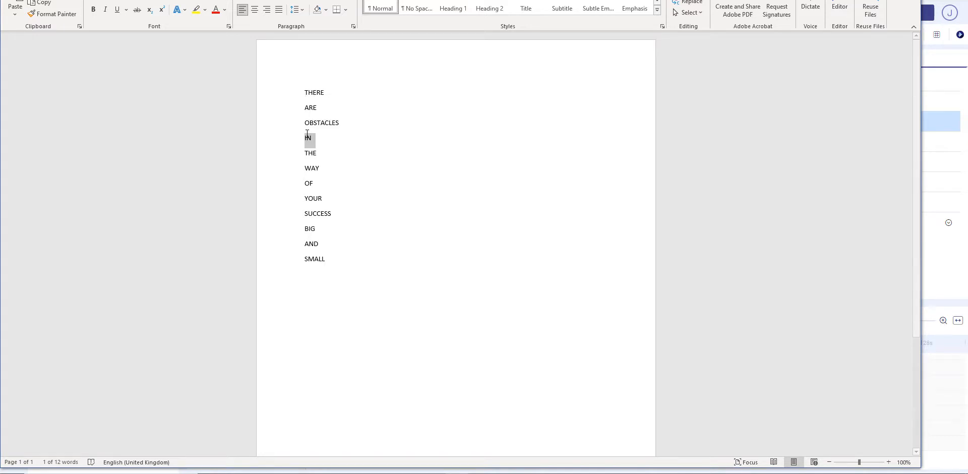
left_click(508, 473)
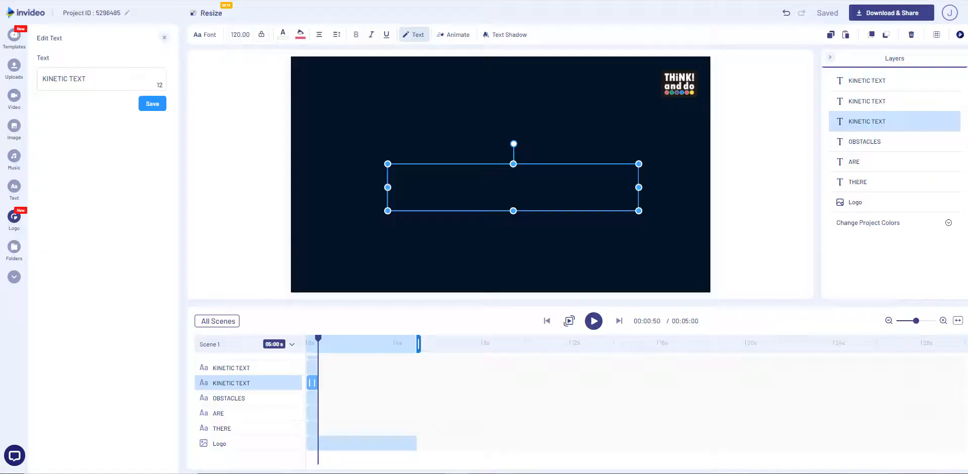
left_click_drag(90, 79, 14, 68)
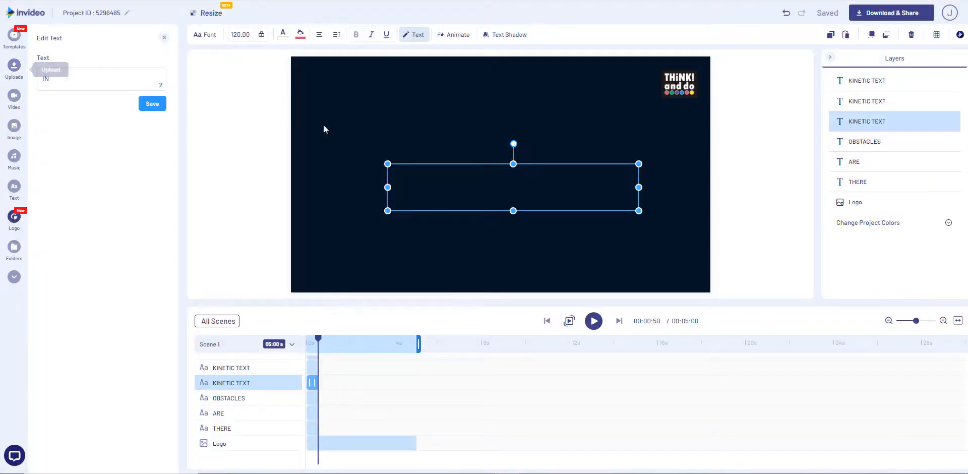
- Paste IN as the selected layer's text, and replace the text of the layer directly above it with THE copied from Word
key("ctrl+v")
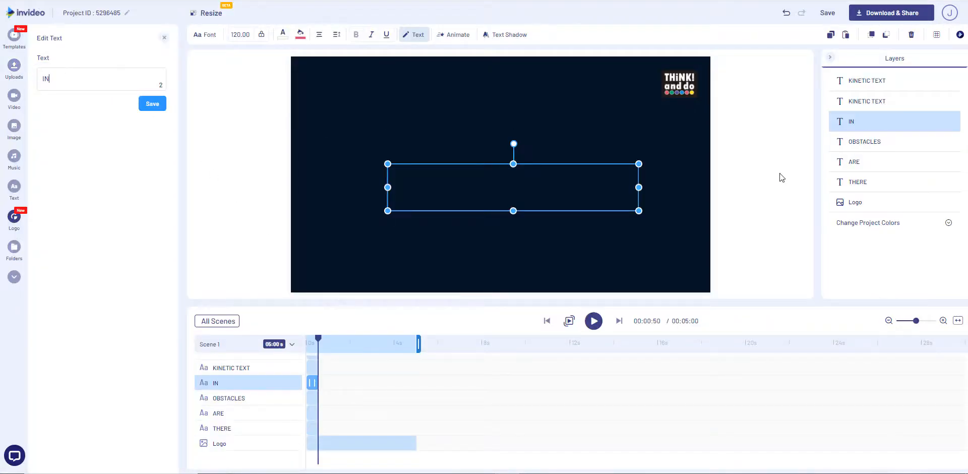
left_click(856, 140)
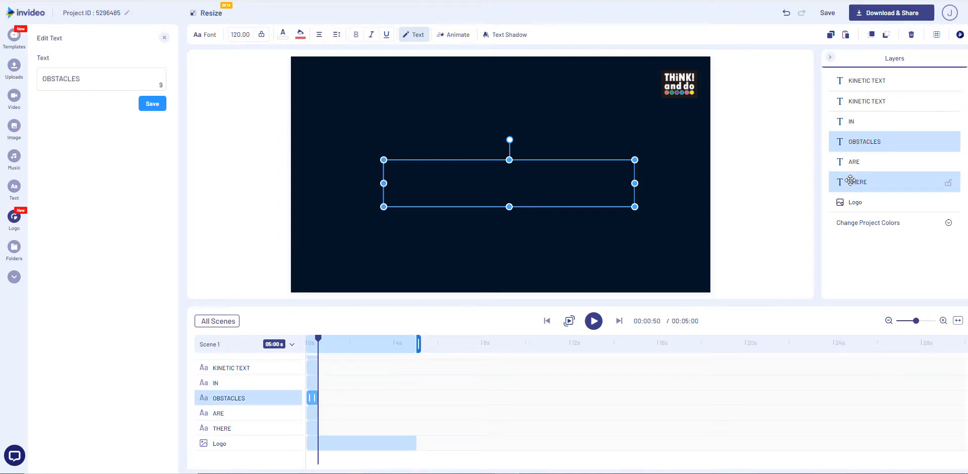
left_click(850, 101)
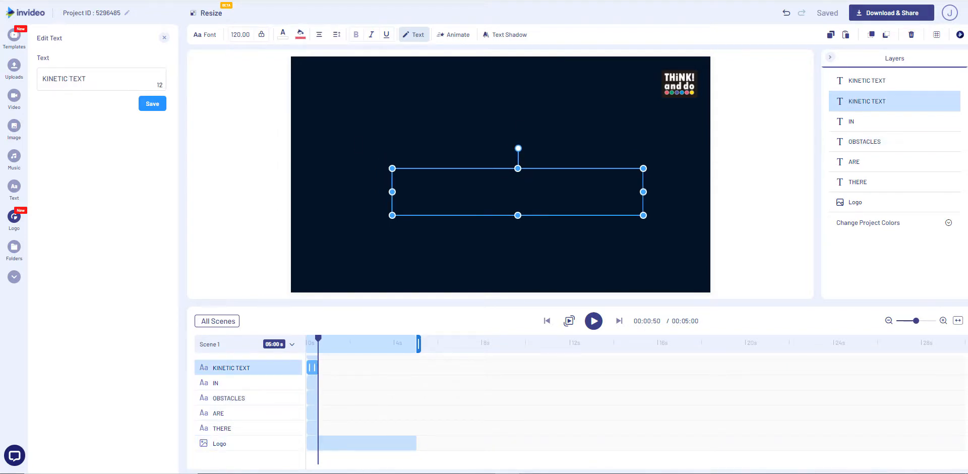
mouse_move(458, 473)
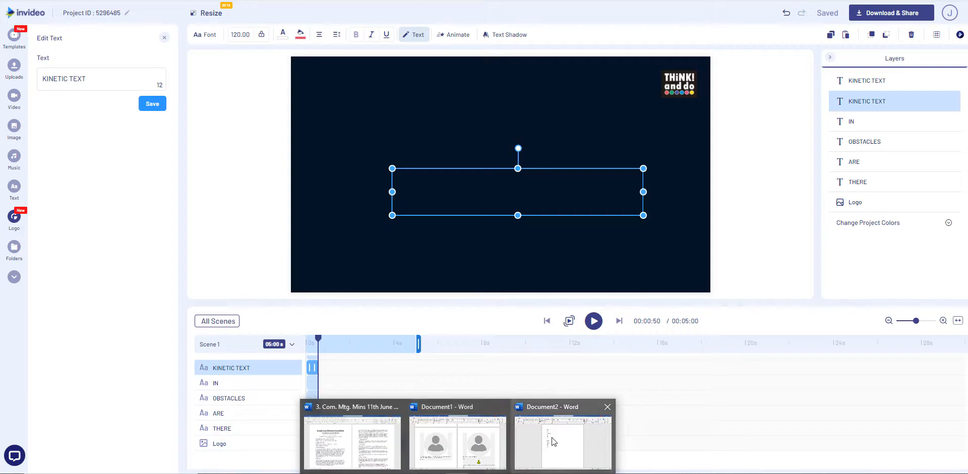
left_click(554, 441)
double_click(314, 153)
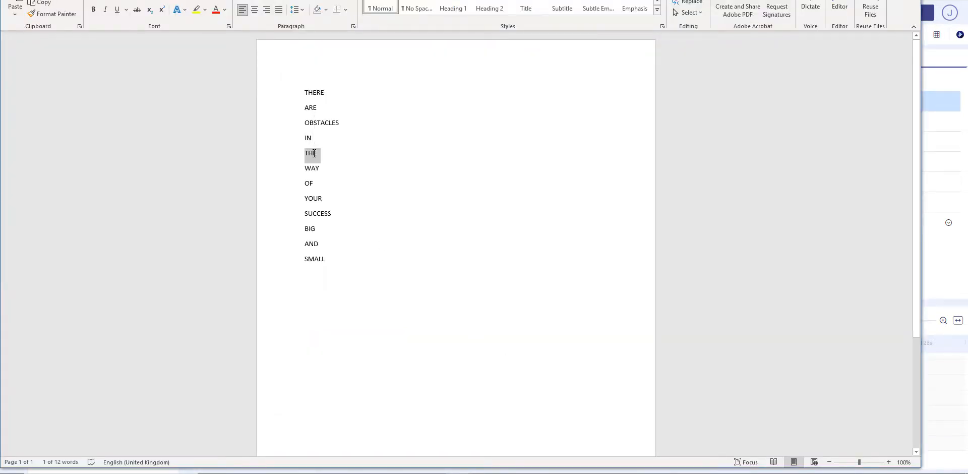
left_click(507, 473)
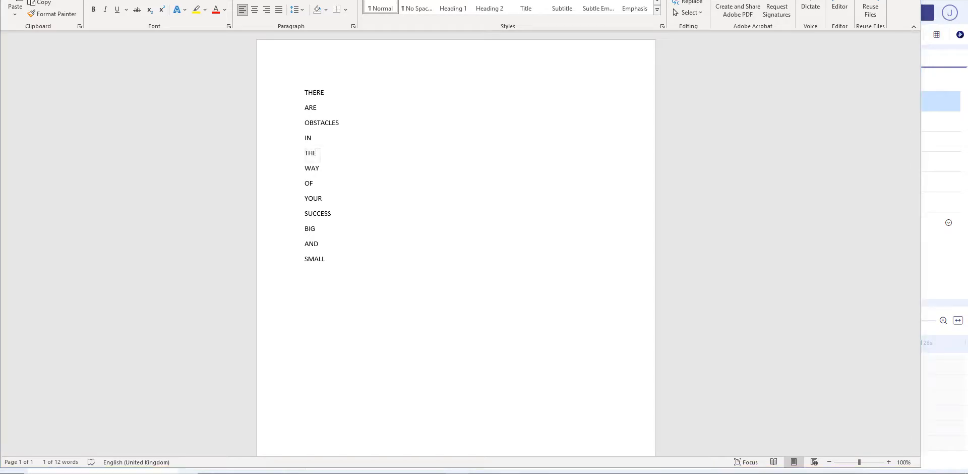
left_click_drag(96, 81, 2, 70)
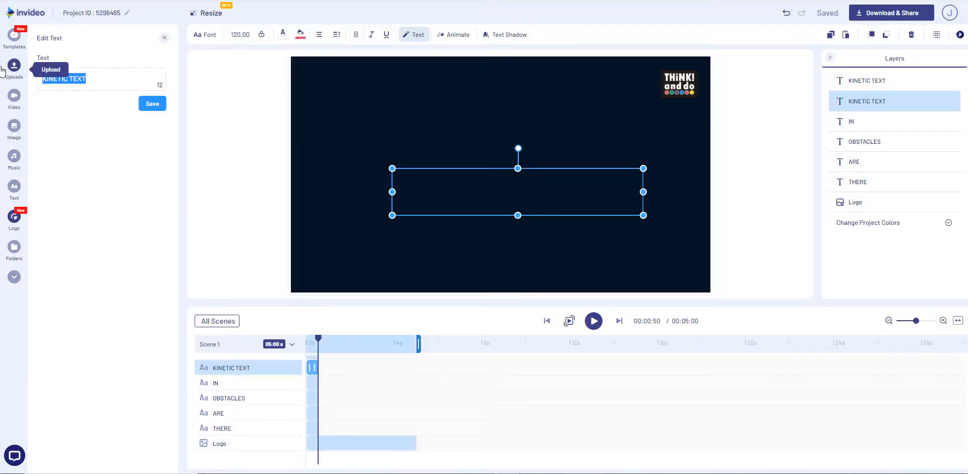
key("ctrl+v")
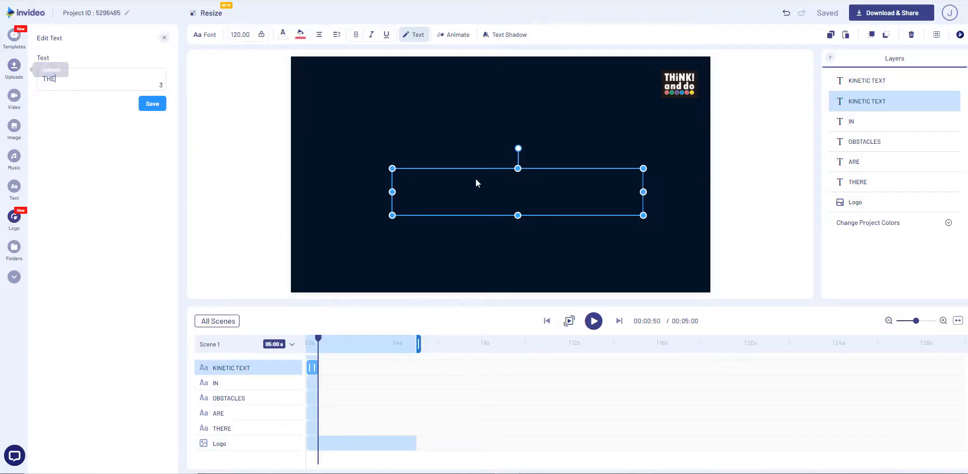
- Copy WAY from the Word list and replace the text of the topmost KINETIC TEXT layer in InVideo with it
left_click(858, 83)
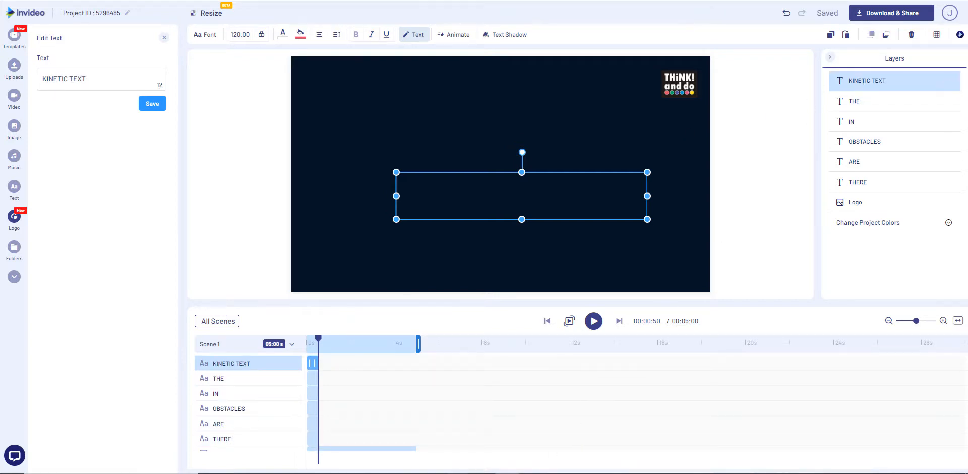
left_click(567, 464)
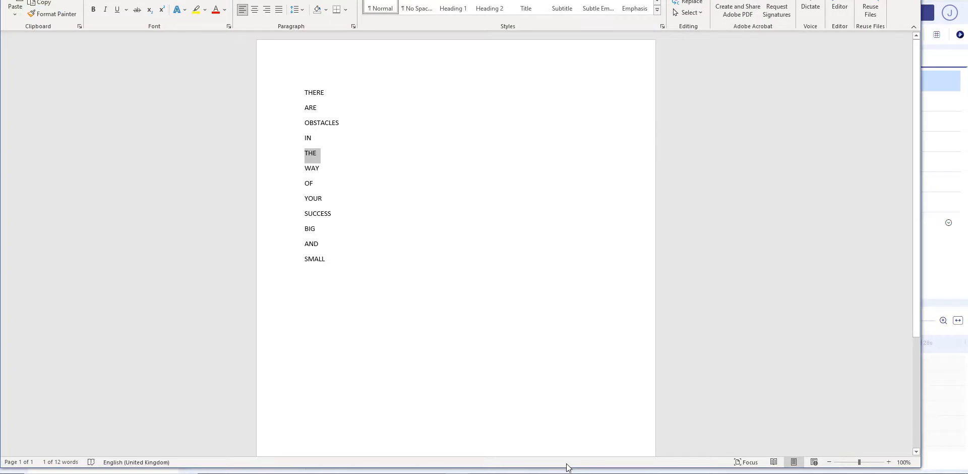
left_click(313, 152)
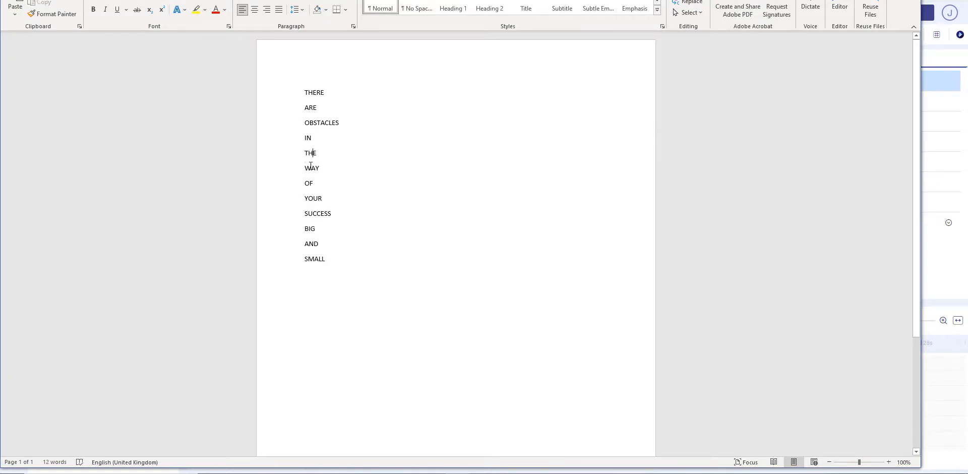
double_click(309, 167)
key("ctrl+c")
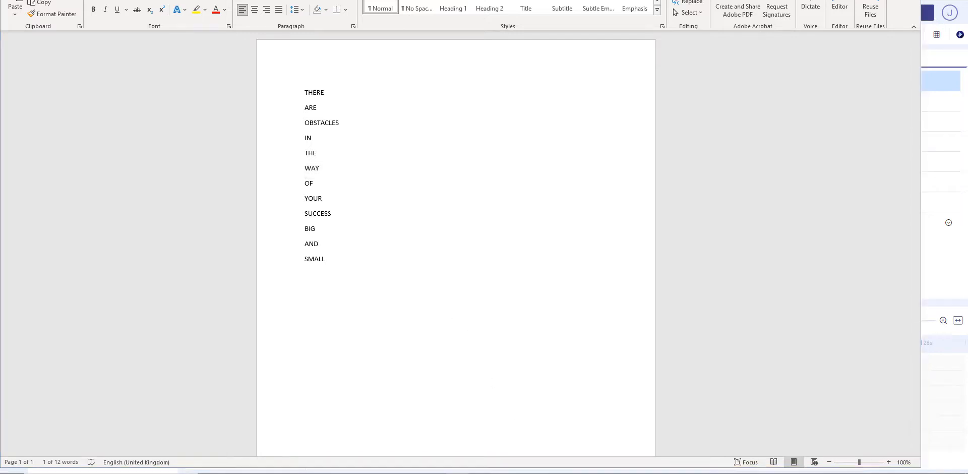
key("alt+Tab")
key("ctrl+a")
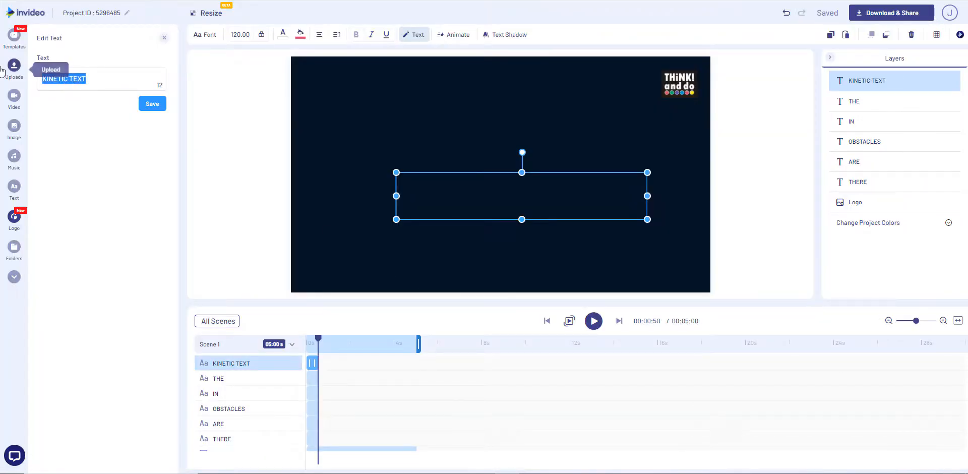
key("ctrl+v")
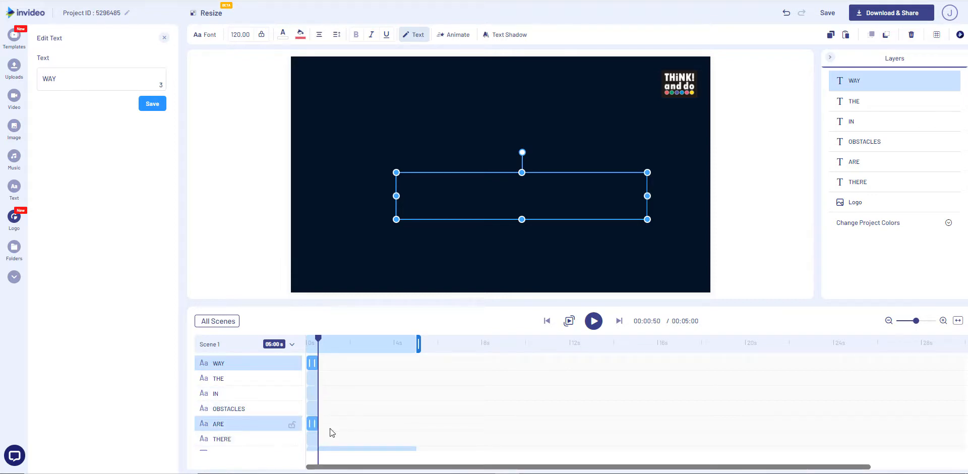
- Move the ARE clip along the timeline so it starts right where THERE ends, at 00:51 s
left_click(310, 422)
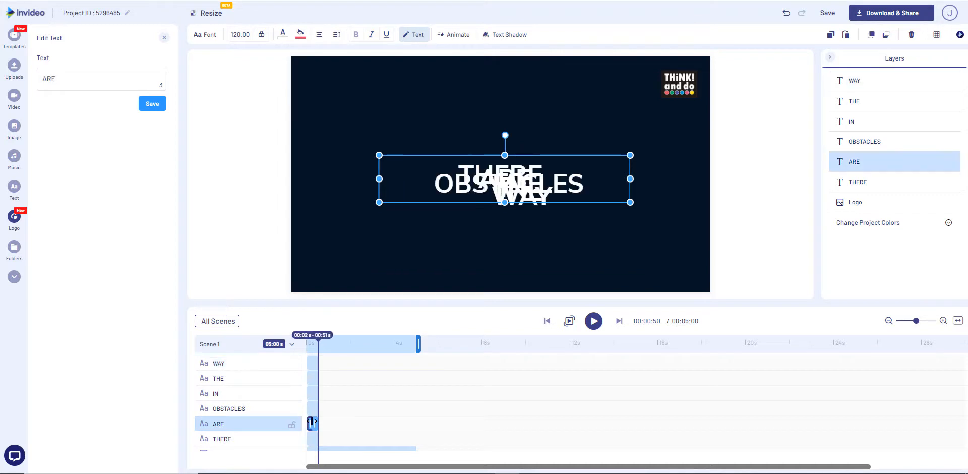
left_click_drag(311, 421, 315, 421)
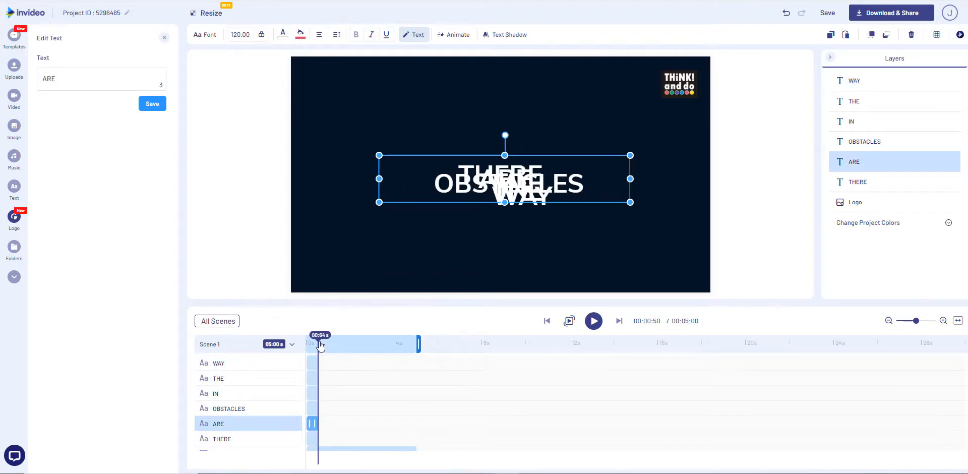
left_click_drag(321, 346, 521, 385)
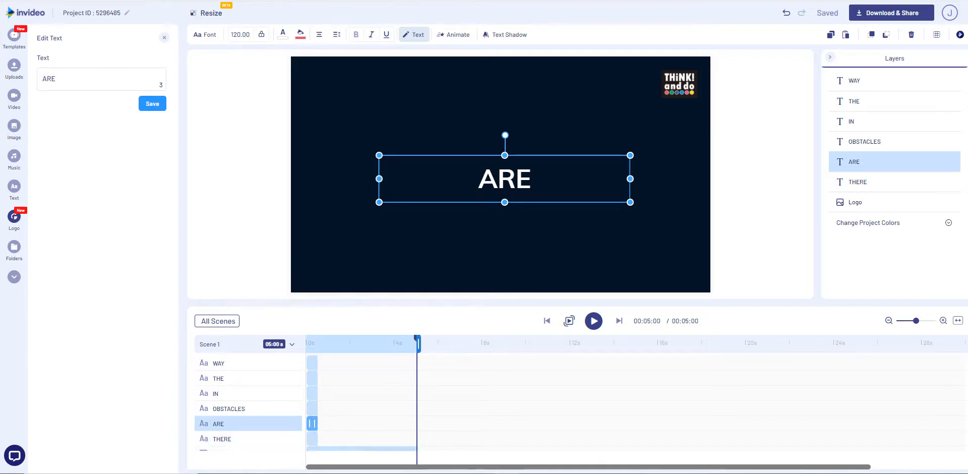
left_click_drag(916, 320, 923, 323)
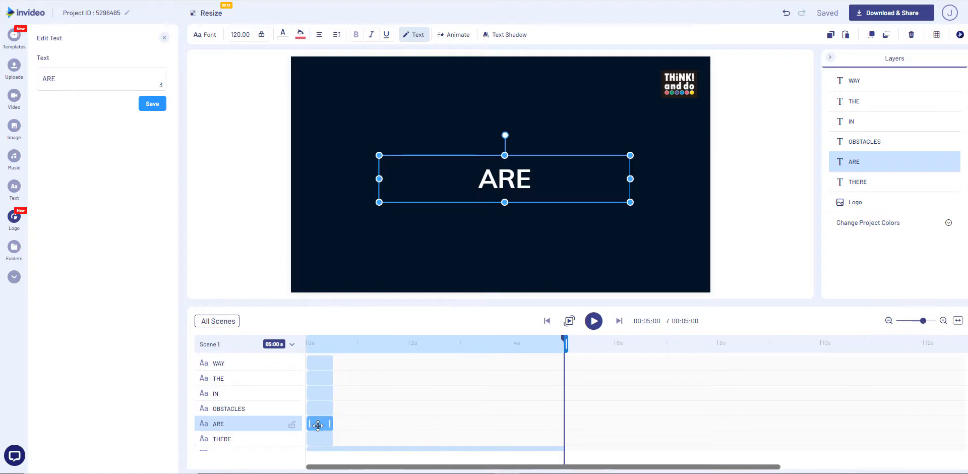
left_click_drag(318, 426, 351, 436)
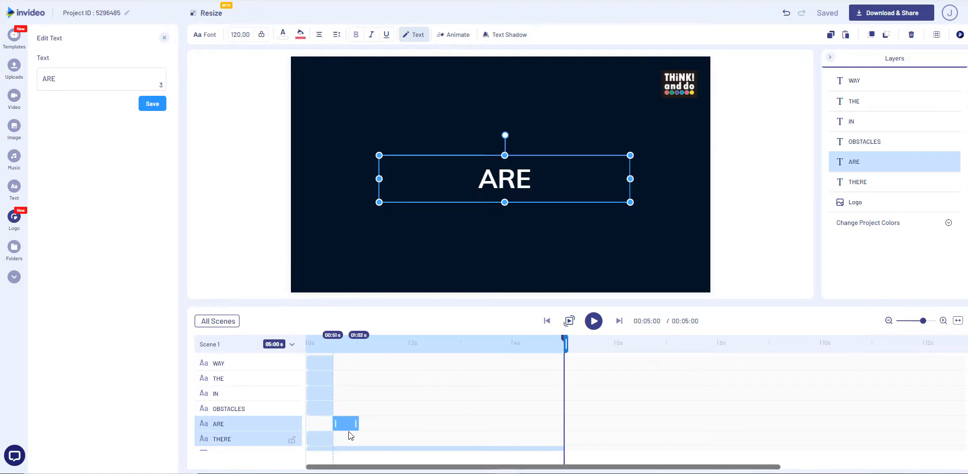
- Move the OBSTACLES, IN, THE and WAY clips along the timeline so each one starts where the previous word ends
left_click_drag(323, 408, 379, 409)
left_click(324, 394)
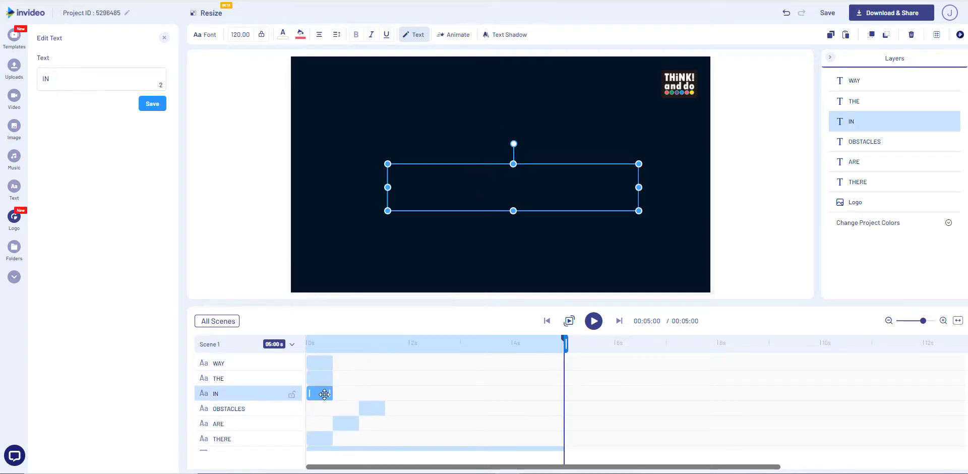
left_click_drag(320, 391, 390, 397)
left_click(320, 378)
left_click_drag(323, 379, 421, 389)
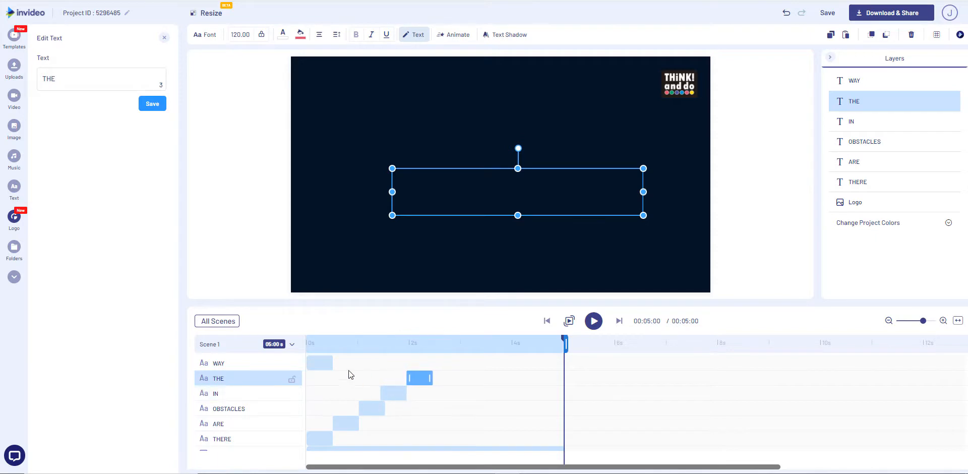
left_click(319, 363)
left_click_drag(319, 363, 478, 364)
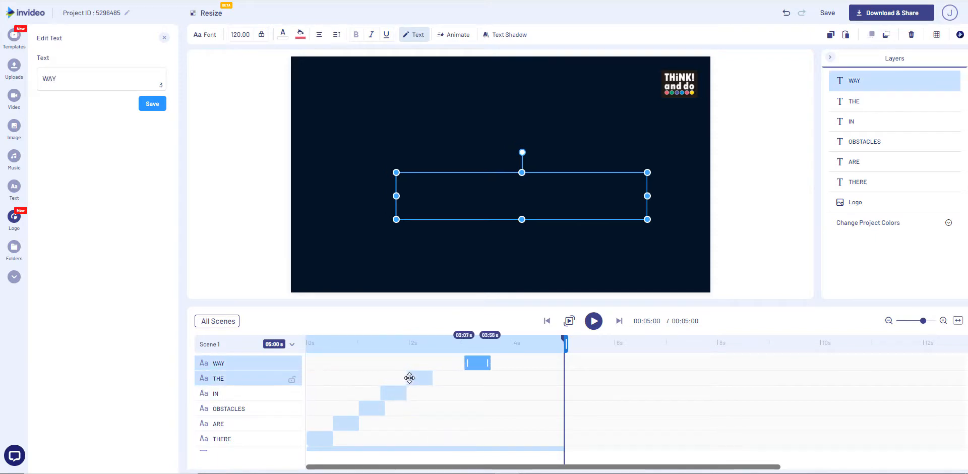
left_click_drag(409, 378, 379, 383)
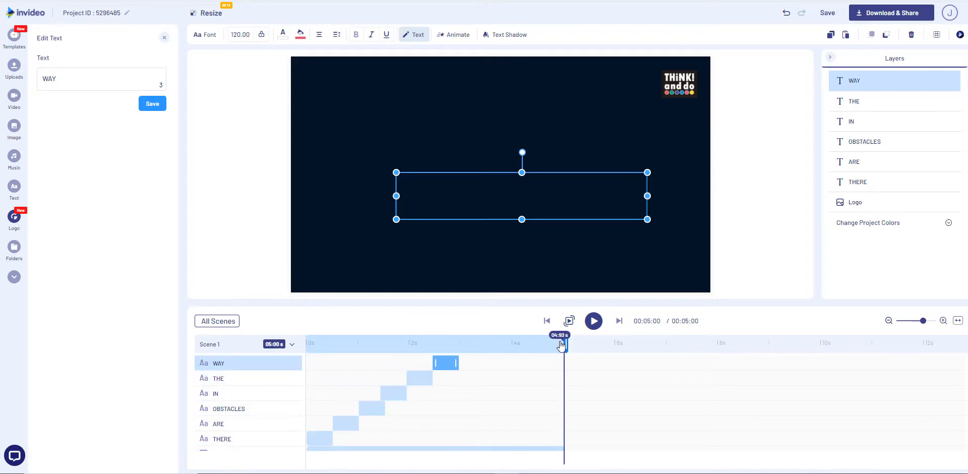
- Check THERE's centring at the start of the scene, and move the ARE text to the canvas's horizontal centre
left_click_drag(561, 344, 298, 344)
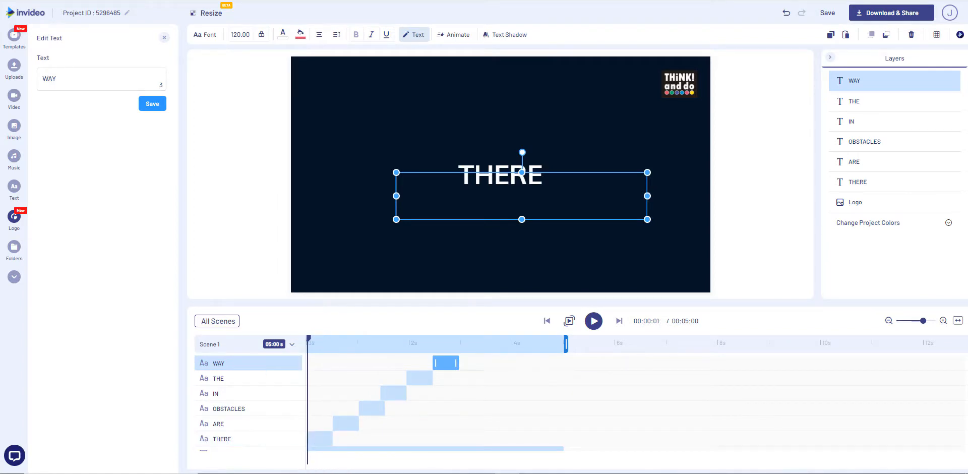
left_click(231, 442)
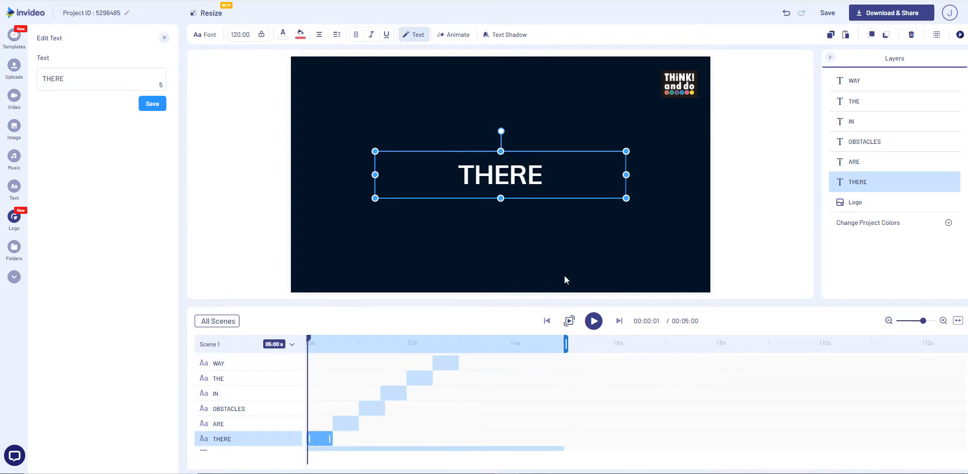
left_click(513, 171)
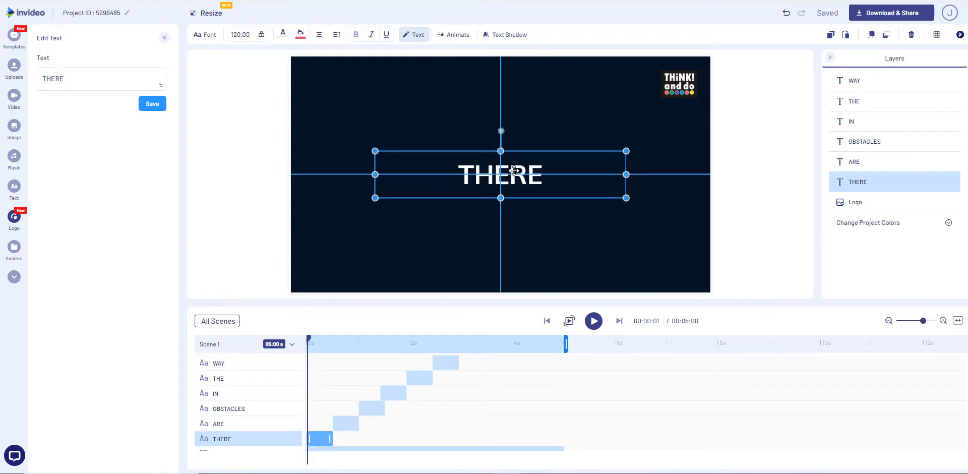
left_click(224, 428)
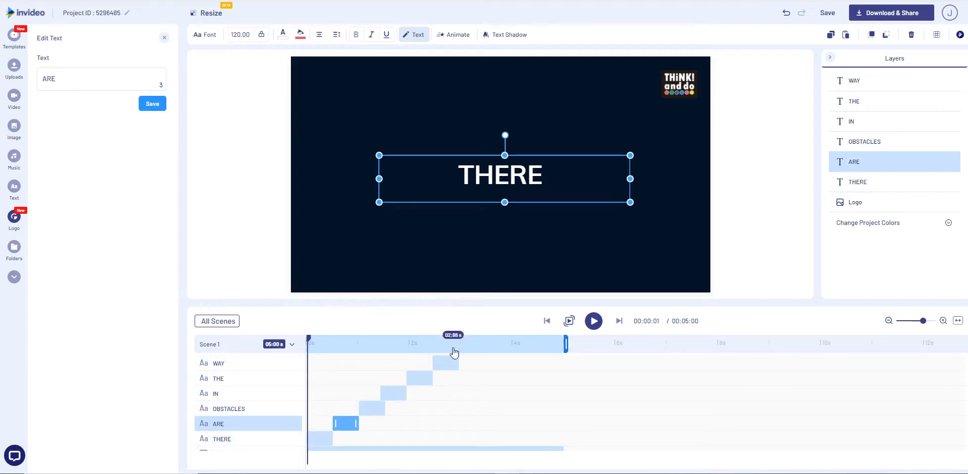
left_click(345, 343)
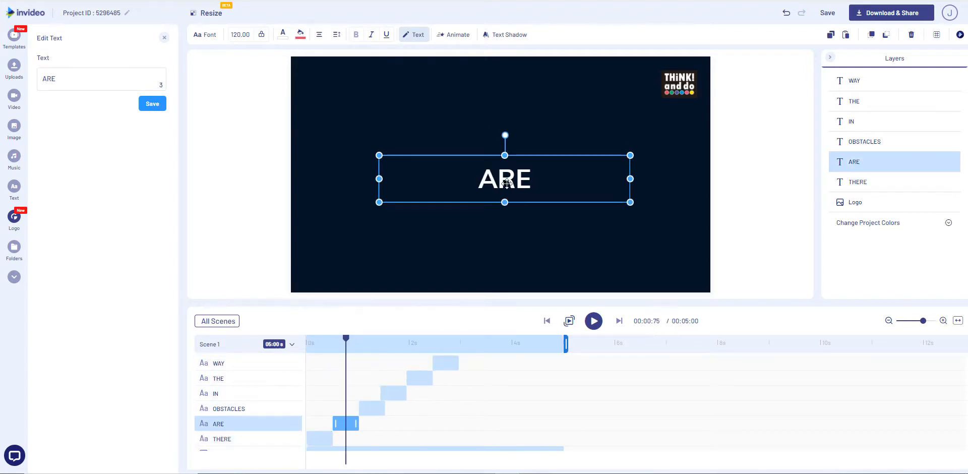
mouse_move(506, 177)
left_mouse_down()
mouse_move(515, 174)
mouse_move(502, 179)
left_mouse_up()
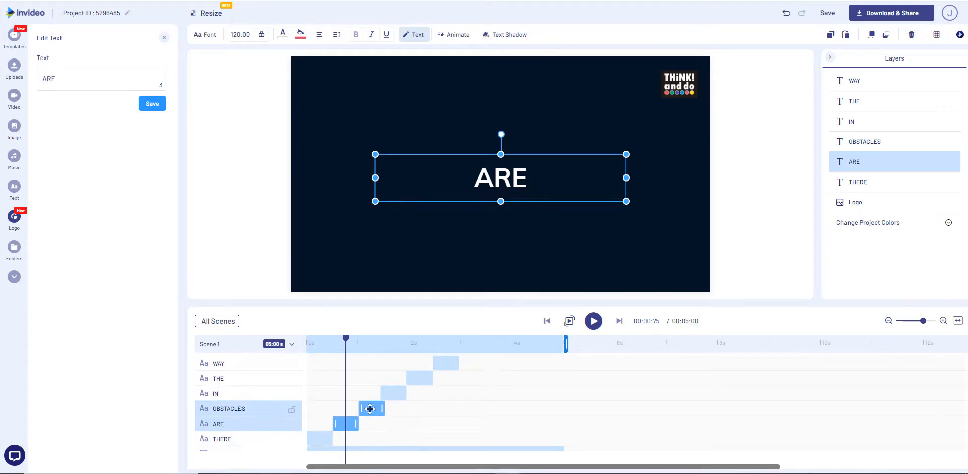
- Move the OBSTACLES text to the canvas's horizontal centre, level with ARE
left_click(372, 345)
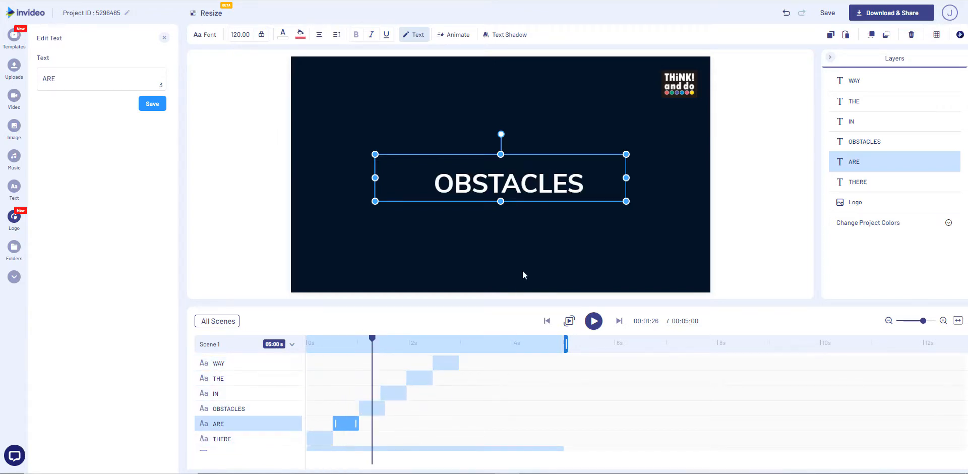
left_click(521, 184)
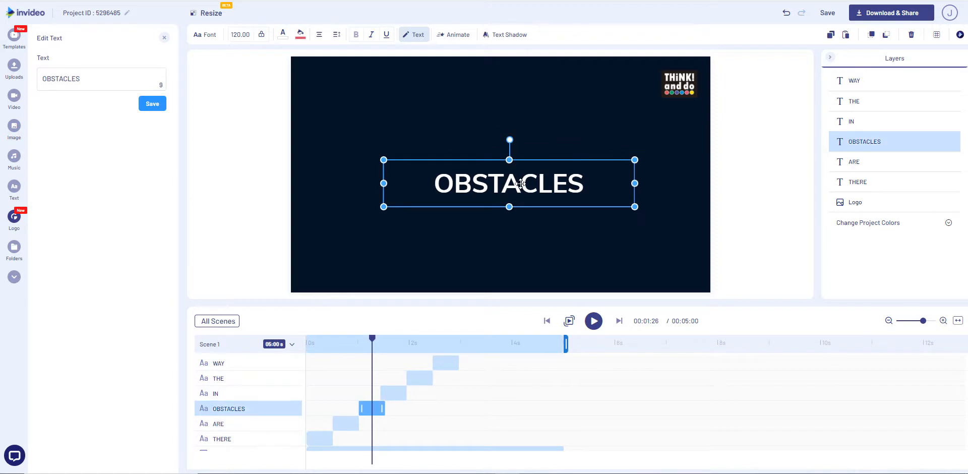
left_click_drag(521, 183, 513, 176)
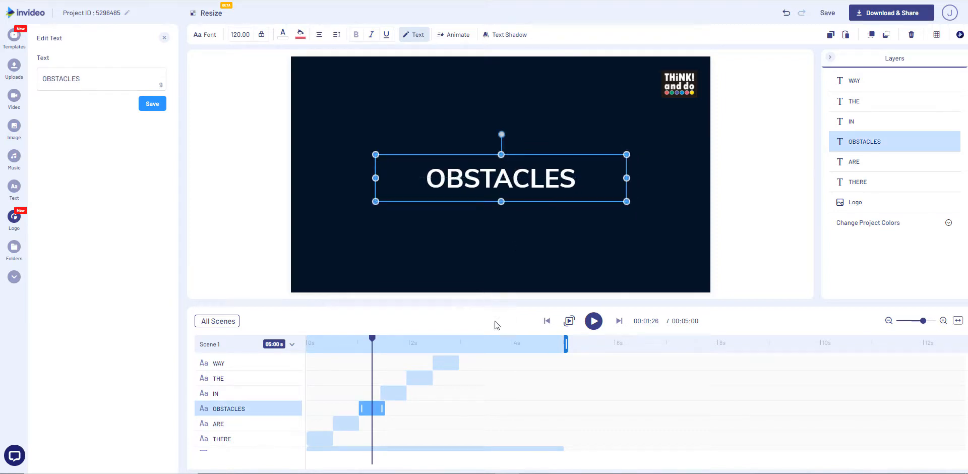
- Move the IN text to the horizontal centre of the canvas, at the same height as OBSTACLES
left_click(393, 391)
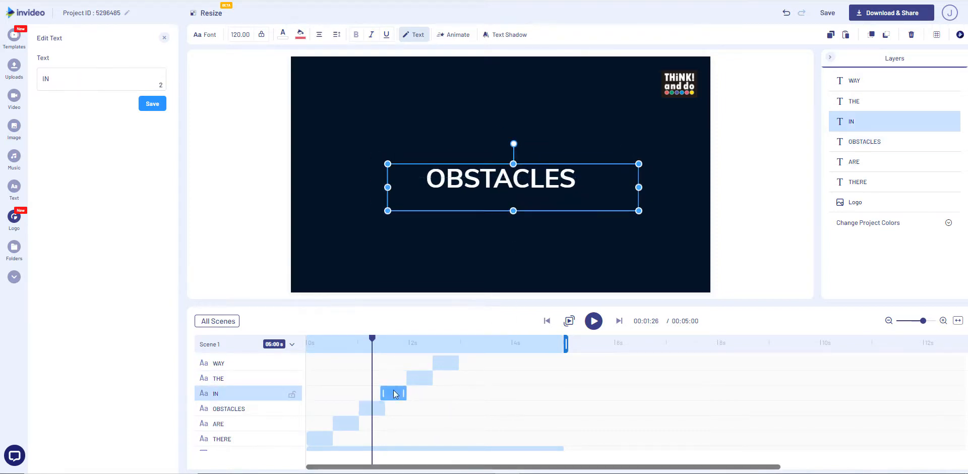
left_click(518, 190)
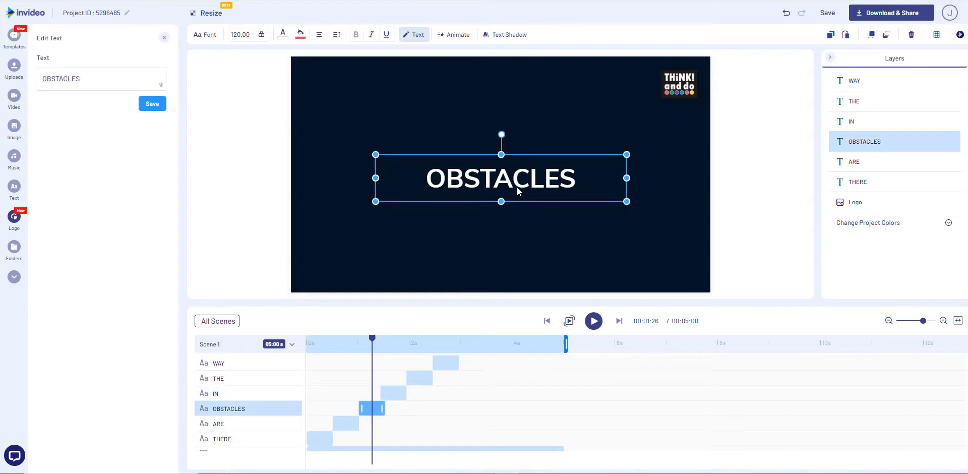
left_click(397, 348)
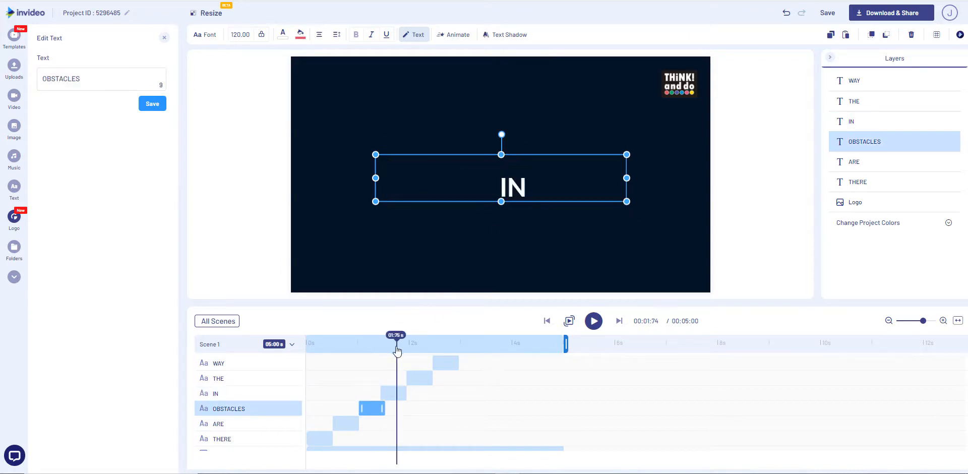
left_click_drag(519, 189, 506, 180)
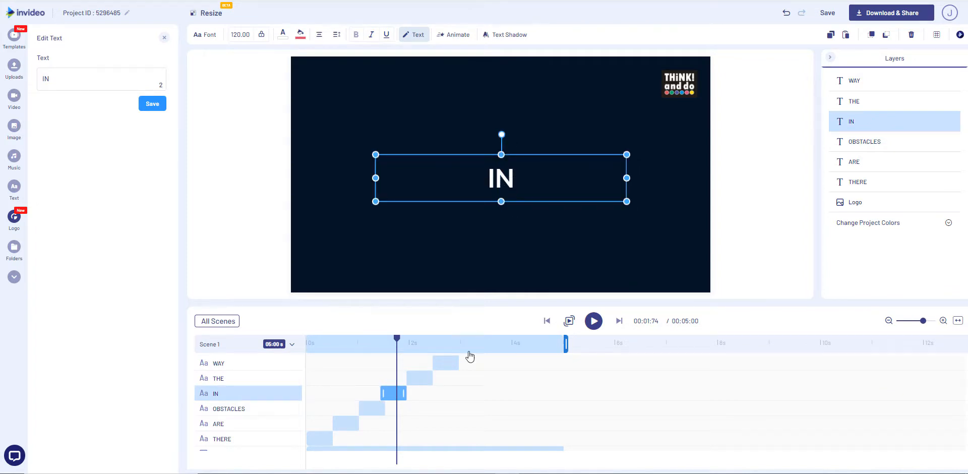
- Move the THE text to the horizontal centre of the canvas, level with IN
left_click(418, 379)
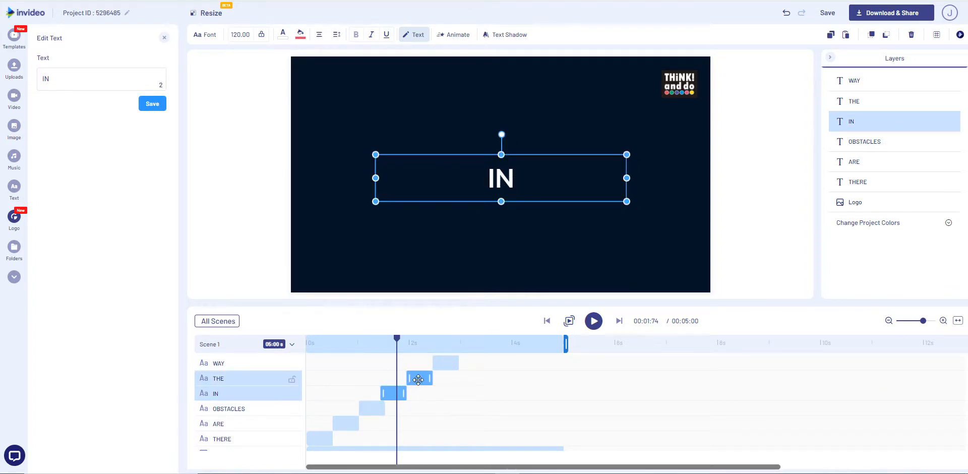
left_click(425, 344)
left_click_drag(519, 193, 506, 182)
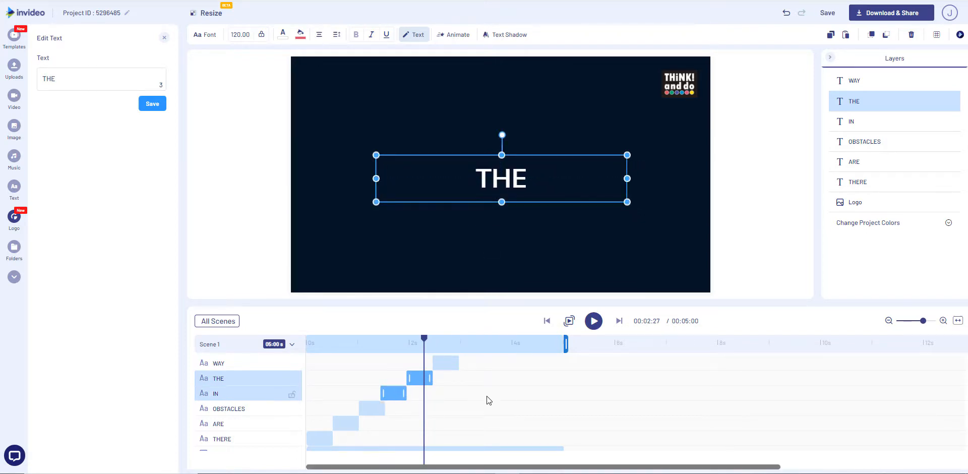
- Move the WAY text up to the horizontal centre of the canvas, level with THERE, and deselect it
left_click(446, 363)
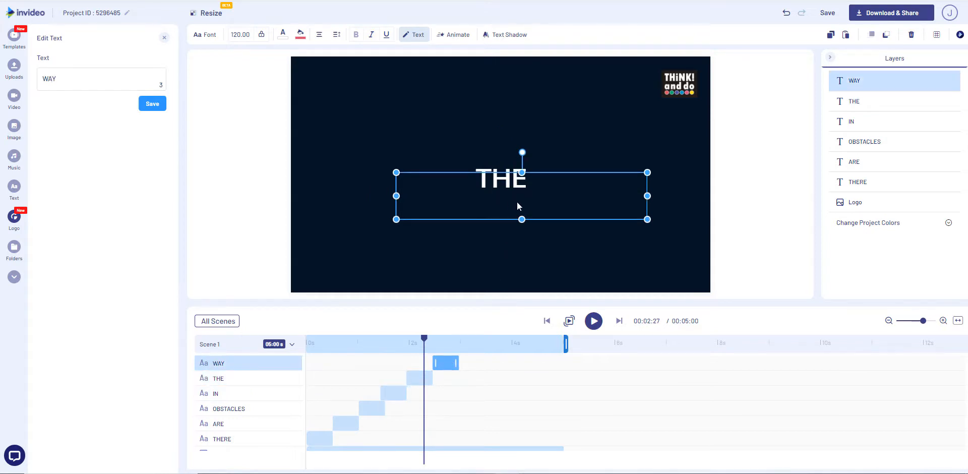
left_click(446, 336)
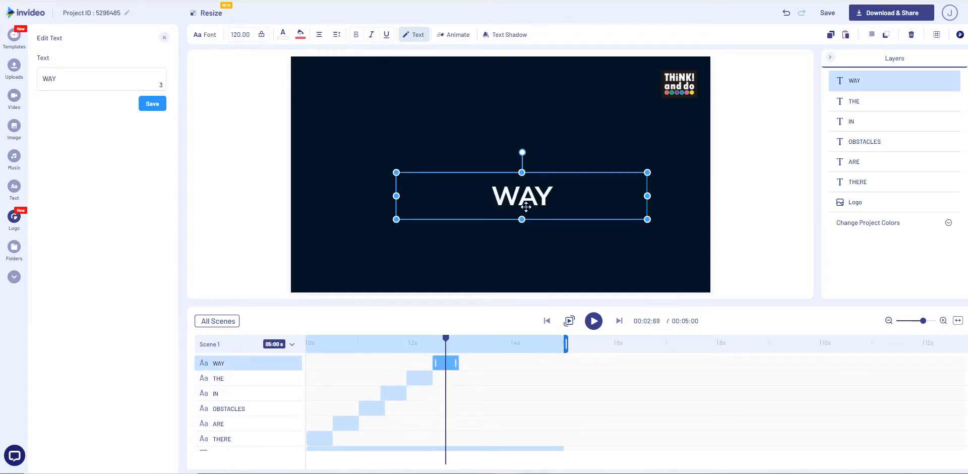
left_click_drag(526, 202, 502, 182)
left_click(544, 250)
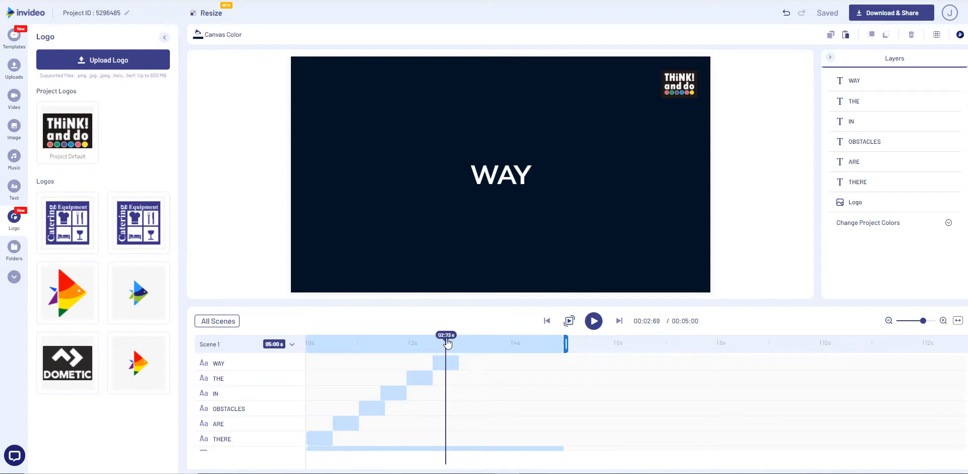
- Preview the word sequence from the start of the scene, and undo the last edit
left_click_drag(448, 342, 306, 389)
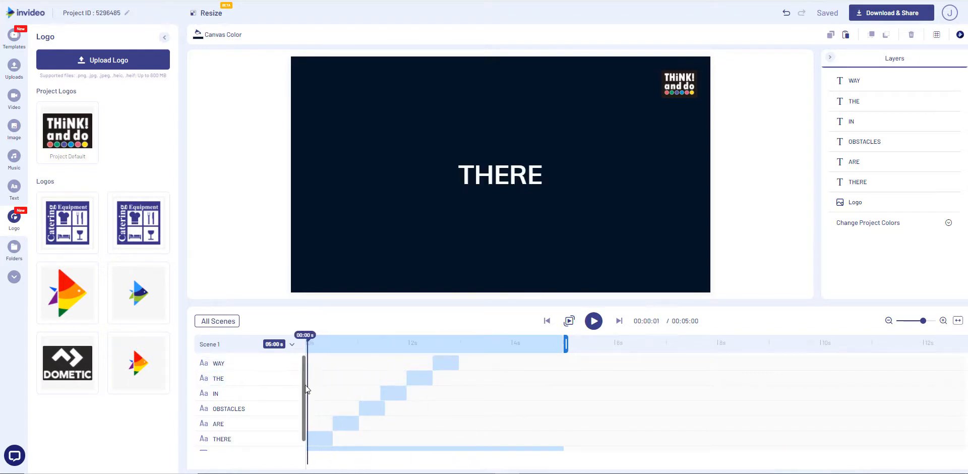
left_click(595, 325)
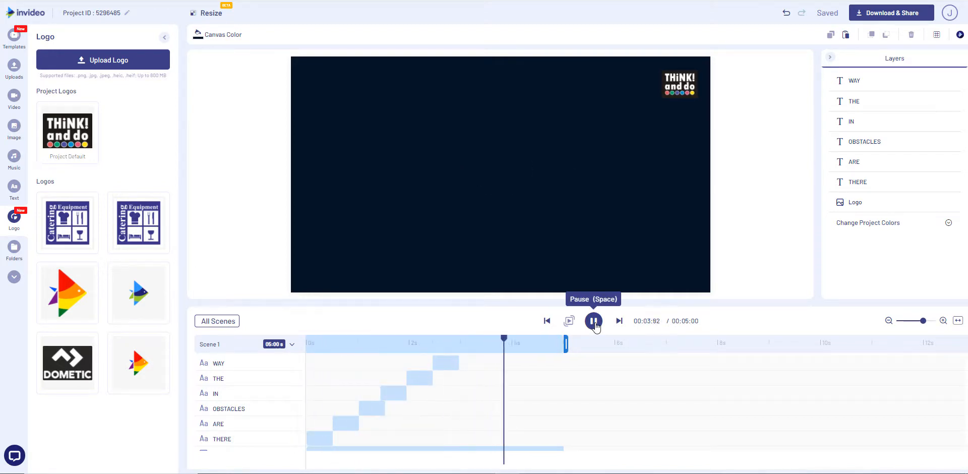
left_click(595, 325)
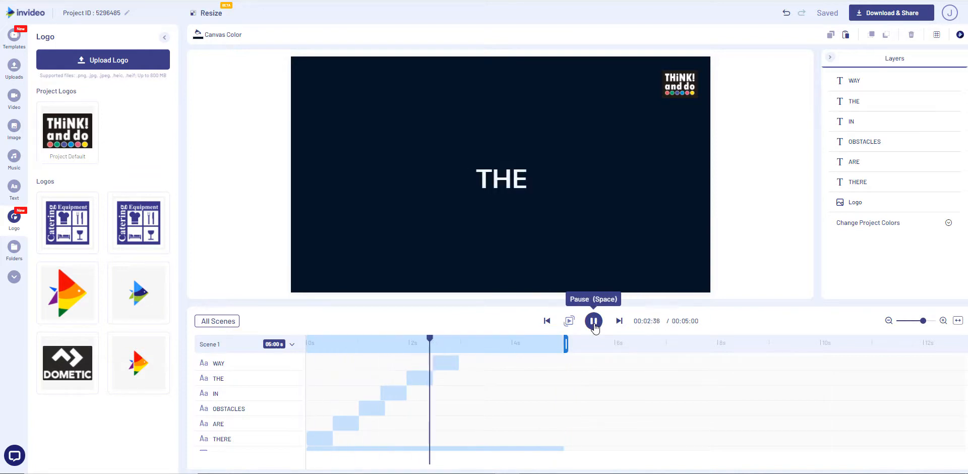
key("ctrl+z")
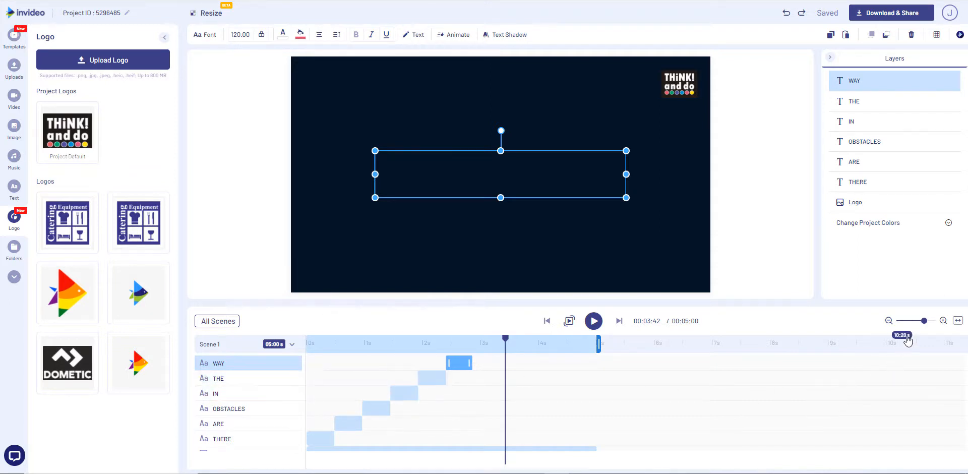
- Check the durations of the THE, IN, OBSTACLES, ARE and THERE clips on the enlarged timeline
left_click_drag(924, 321, 929, 324)
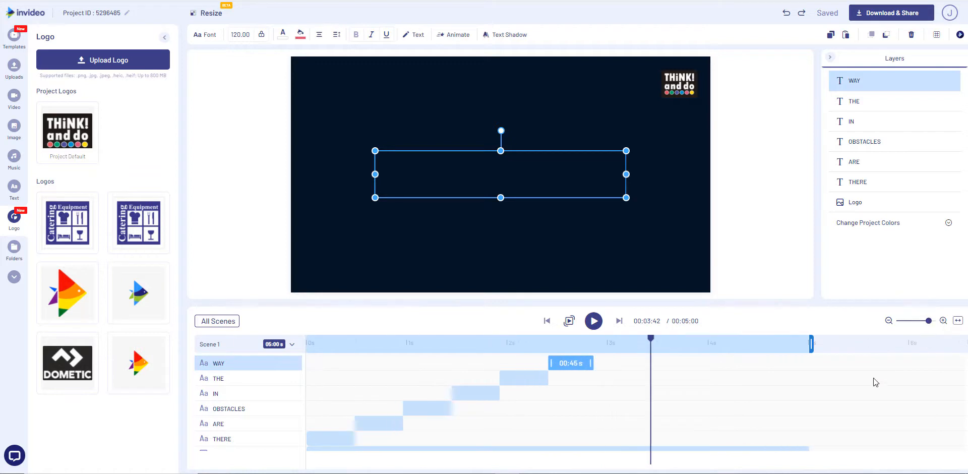
left_click(518, 379)
left_click(460, 392)
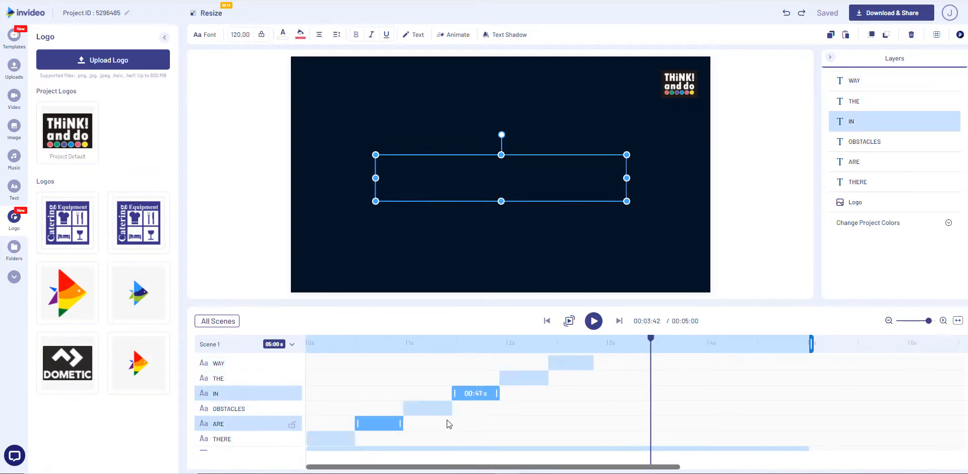
left_click(425, 408)
left_click(384, 425)
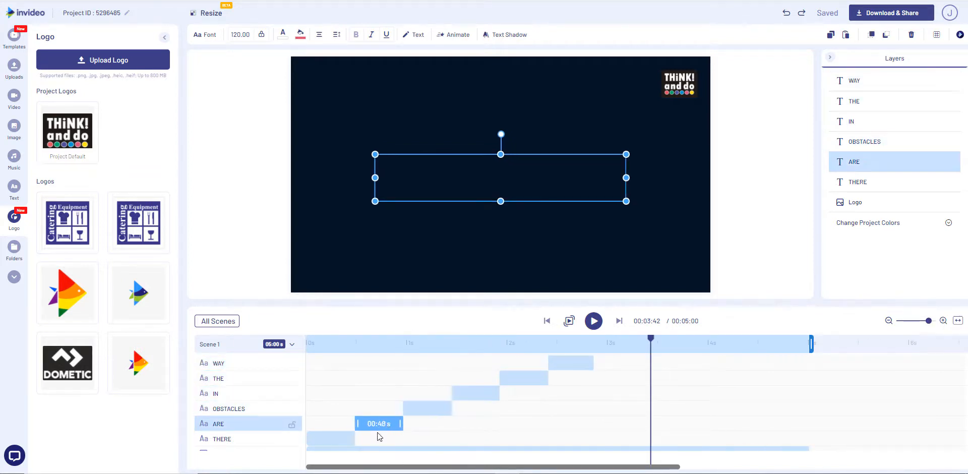
left_click(331, 440)
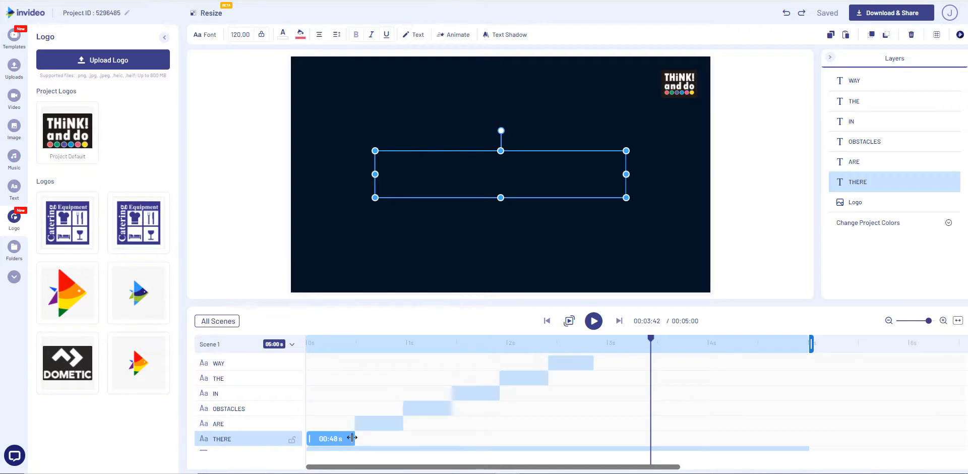
- Shorten the THERE clip, trim ARE to 00:40 s and move ARE to start where THERE ends
left_click_drag(353, 437, 345, 438)
left_click(373, 426)
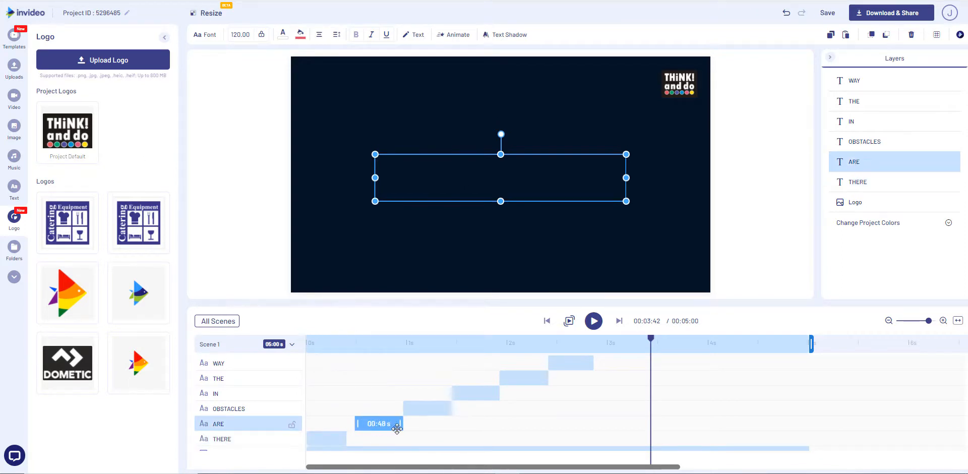
left_click_drag(401, 423, 372, 423)
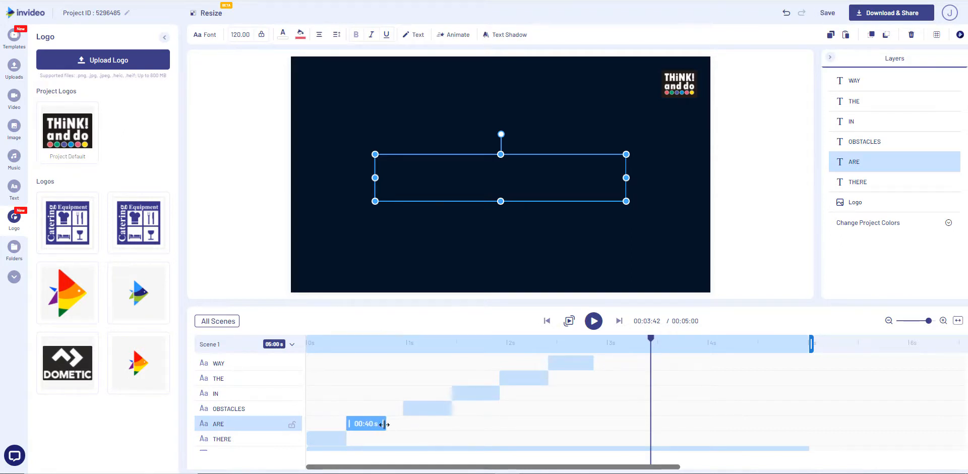
- Trim the OBSTACLES and IN clips to 00:40 s each and move them to start where the previous word ends
left_click(417, 410)
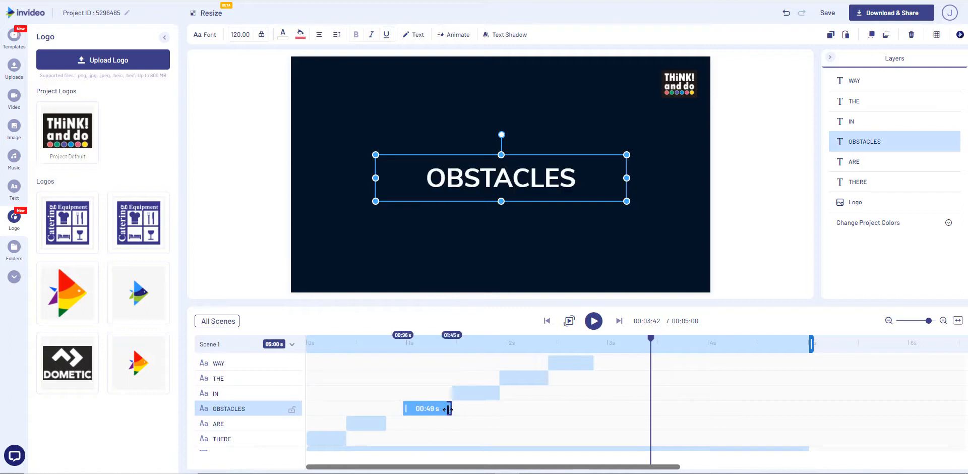
left_click_drag(448, 409, 413, 414)
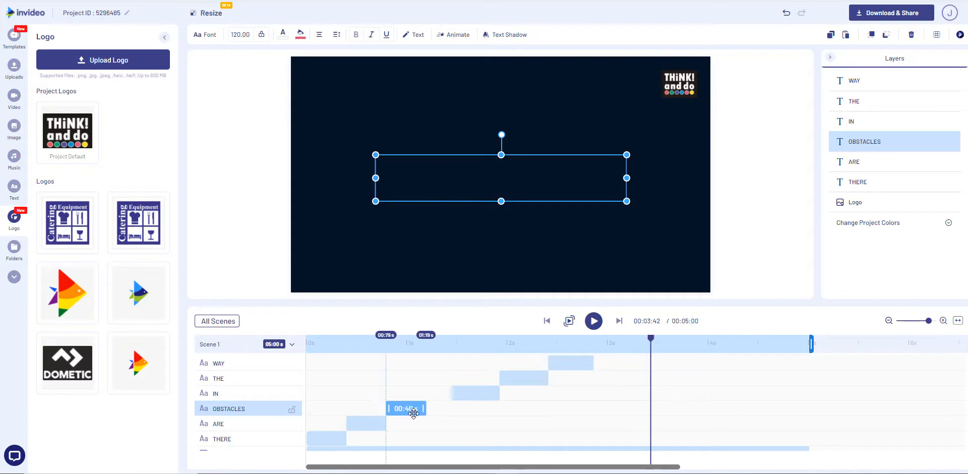
left_click(484, 393)
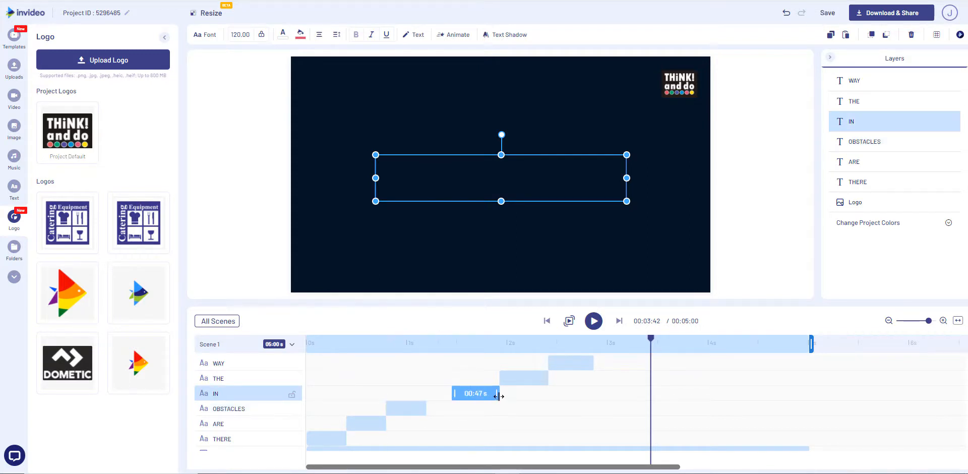
left_click_drag(498, 397, 453, 397)
- Shorten the THE clip to match IN, trim WAY to 00:41 s, and move both so each follows the previous word
left_click(523, 379)
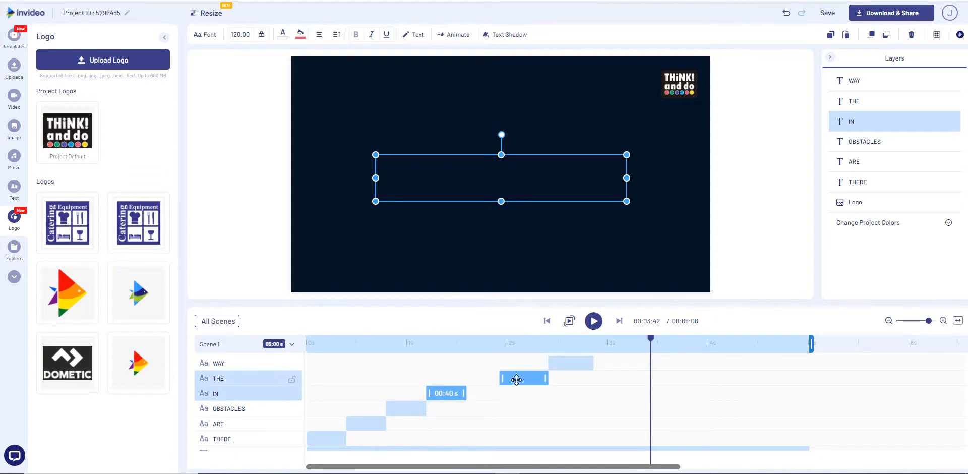
left_click_drag(545, 379, 494, 386)
left_click(556, 363)
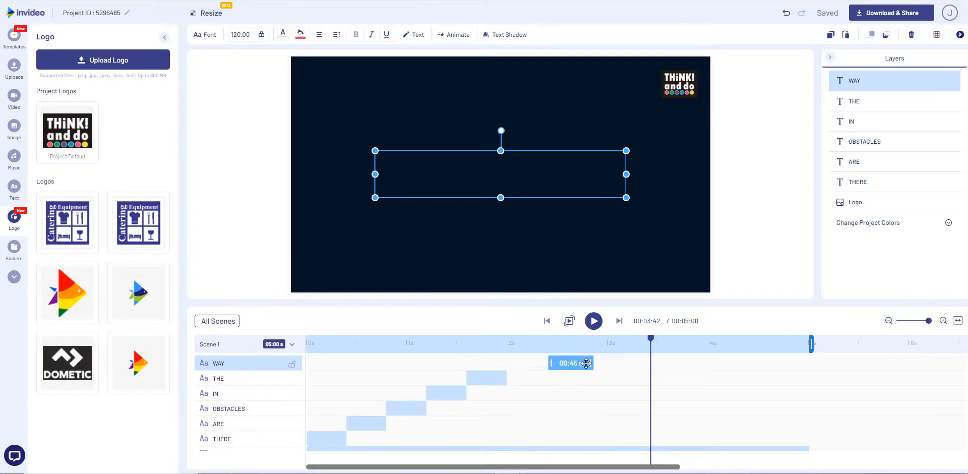
left_click_drag(593, 362, 536, 379)
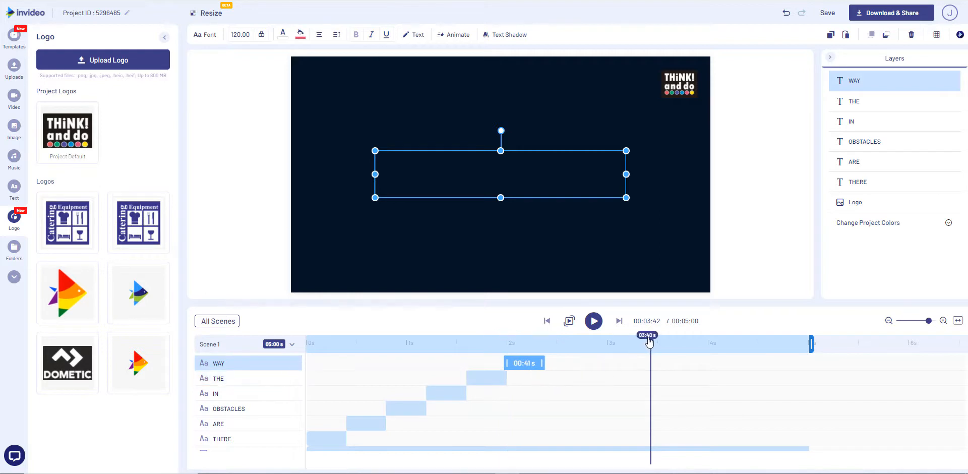
- Play the shortened word sequence from the start of the scene and stop it after WAY
left_click_drag(650, 353, 305, 367)
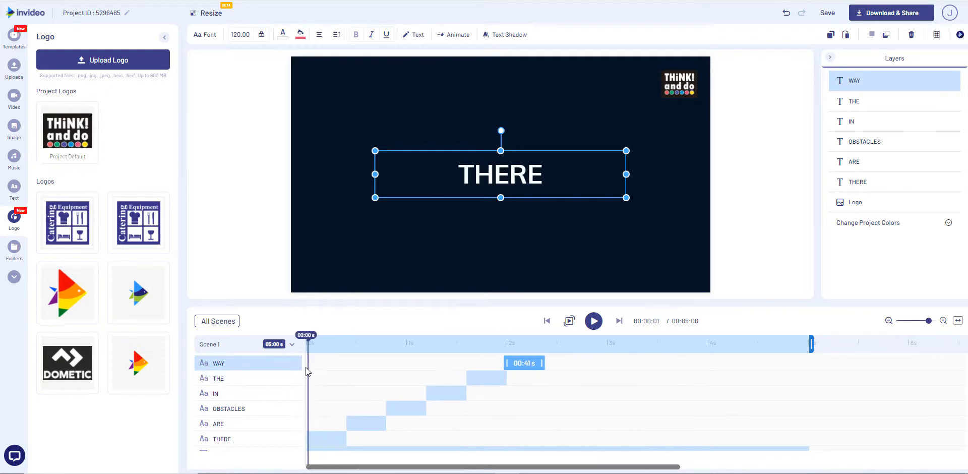
left_click(593, 323)
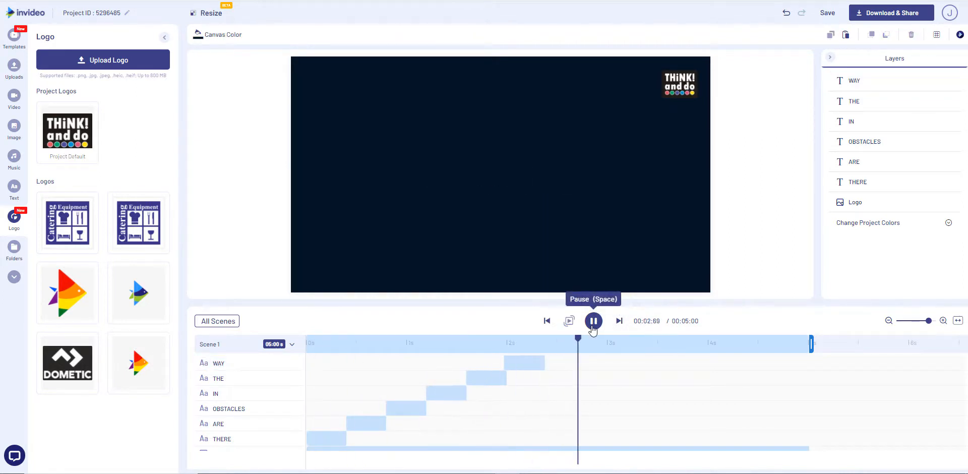
left_click(593, 323)
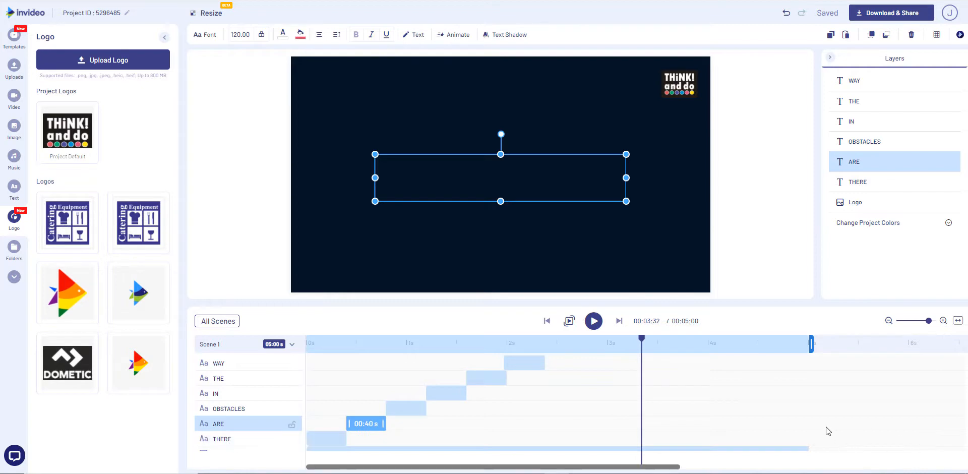
- Copy the WAY text clip and paste six duplicates of it into the scene
left_click(534, 367)
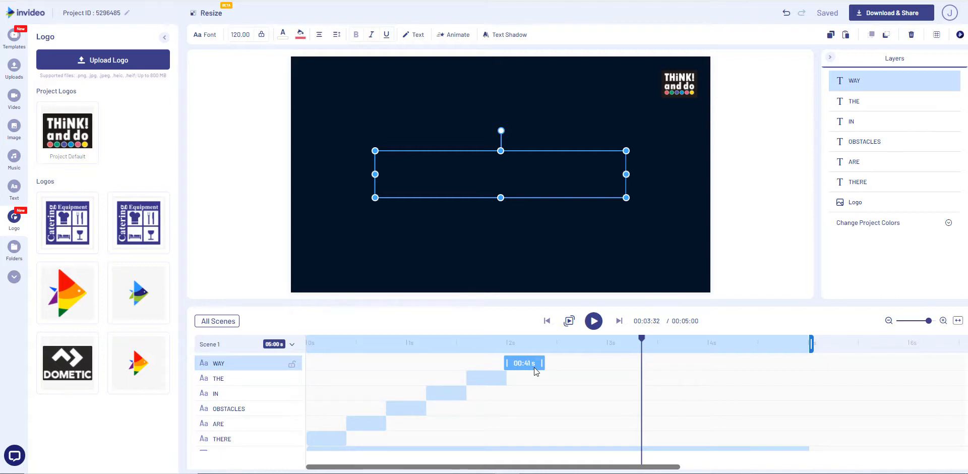
key("ctrl+c")
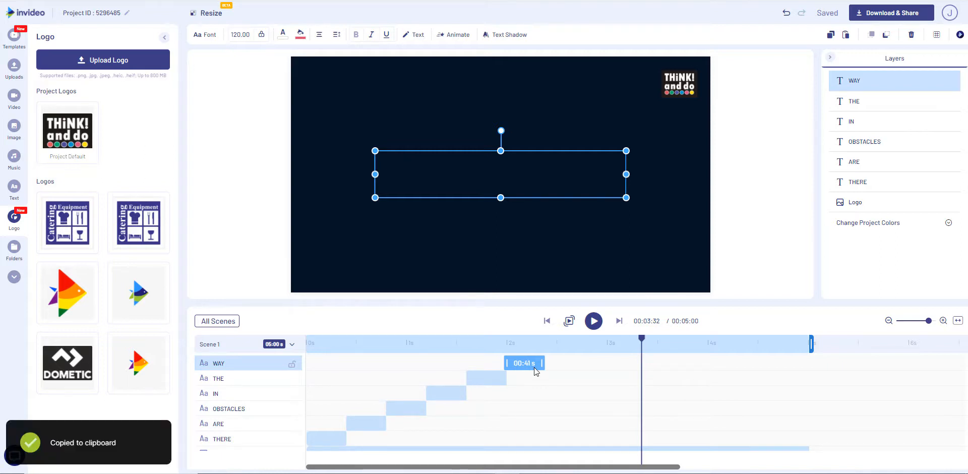
key("ctrl+v")
key("ctrl+v")
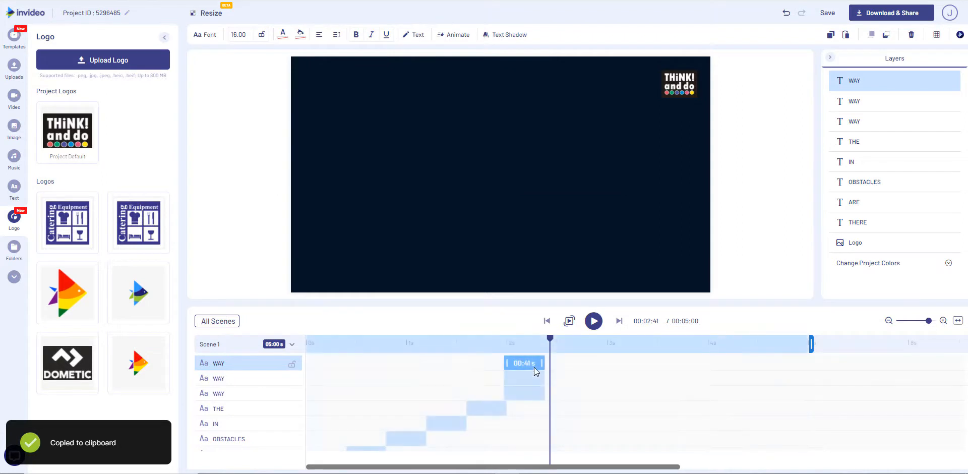
key("ctrl+v")
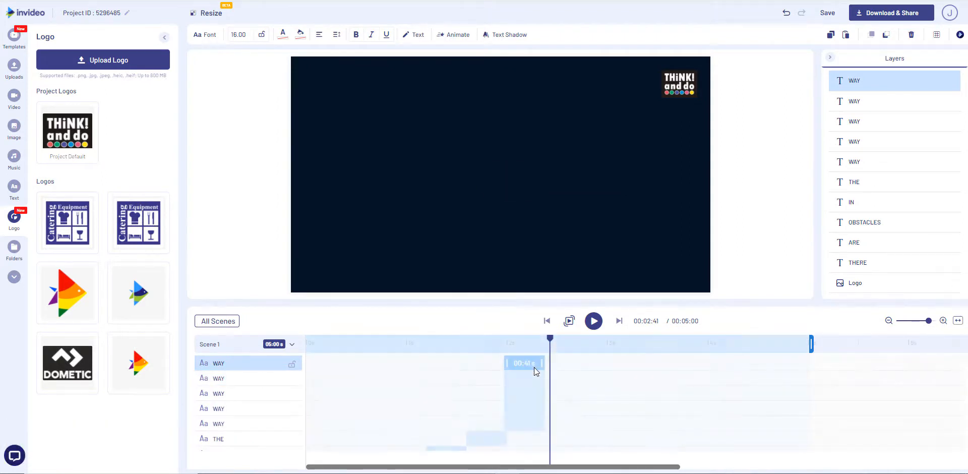
key("ctrl+v")
key("ctrl+v")
key("ctrl+v")
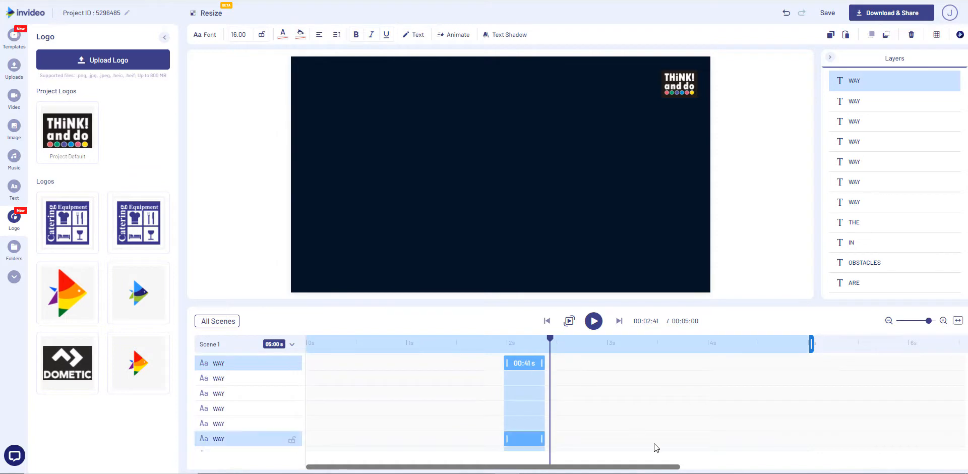
- Replace the text of the lowest duplicate WAY layer with OF, copied from the Word script
left_click(864, 187)
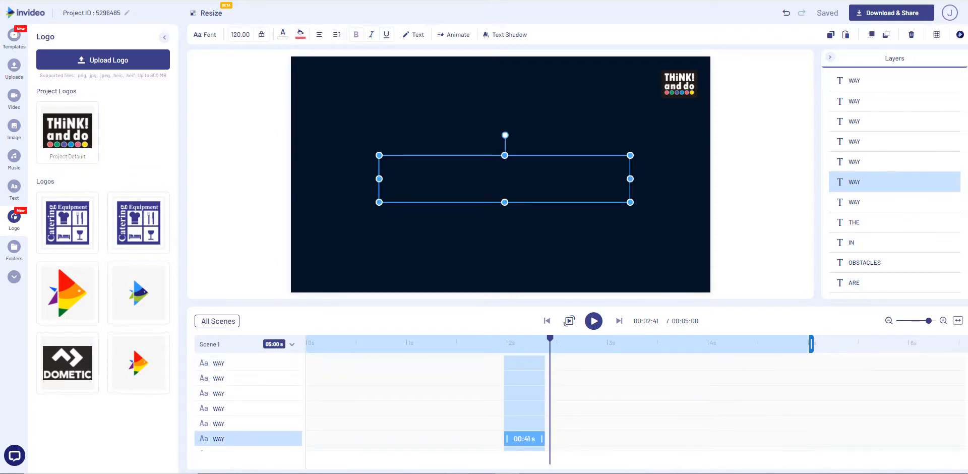
left_click(451, 473)
double_click(311, 186)
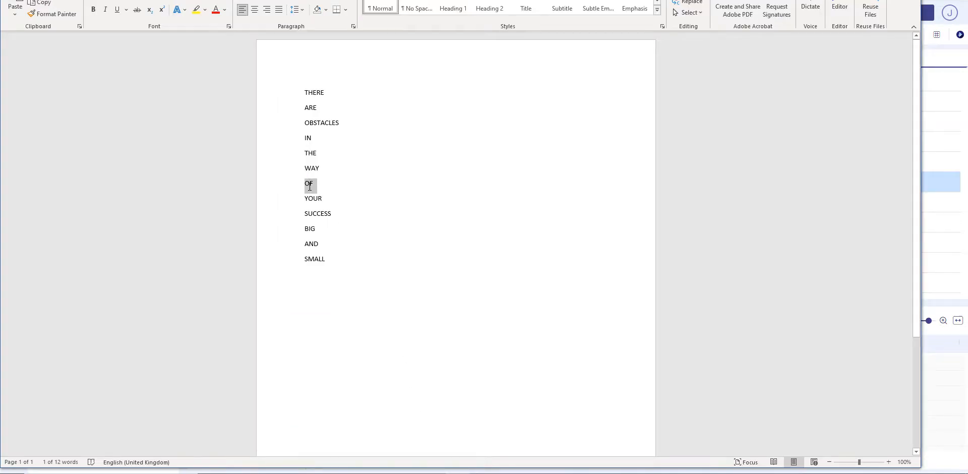
left_click(497, 473)
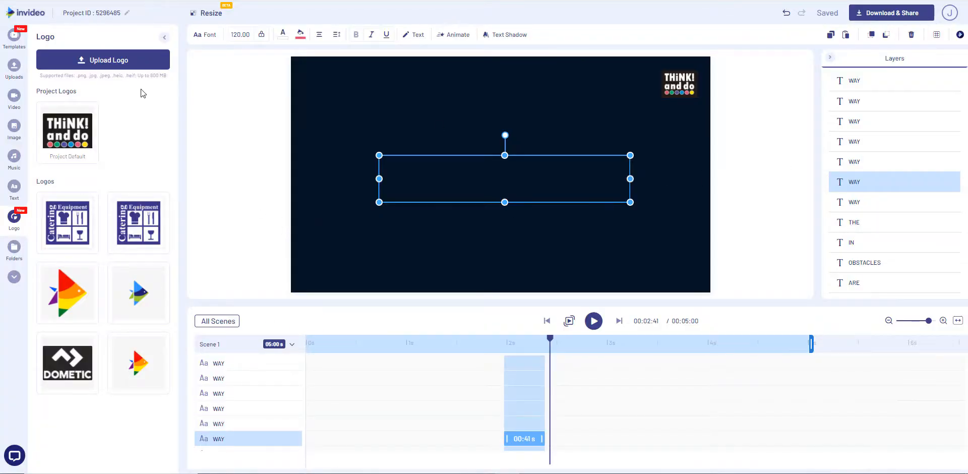
left_click(416, 35)
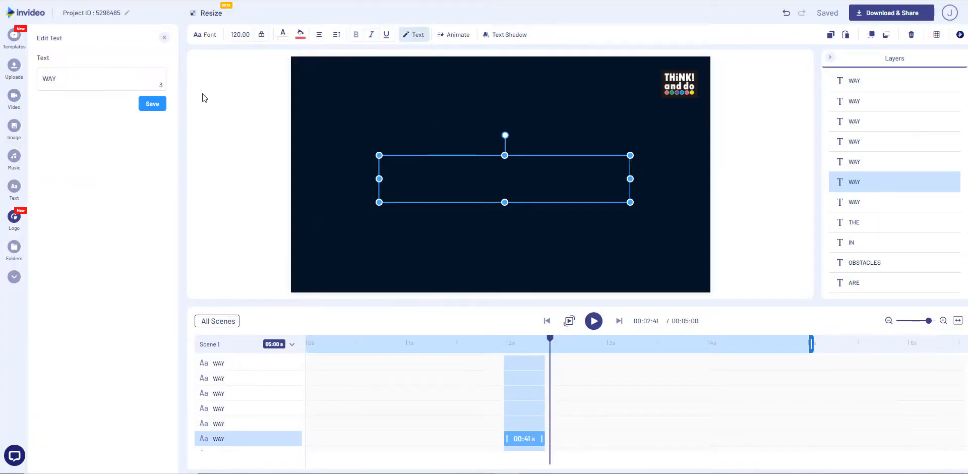
left_click_drag(95, 85, 18, 75)
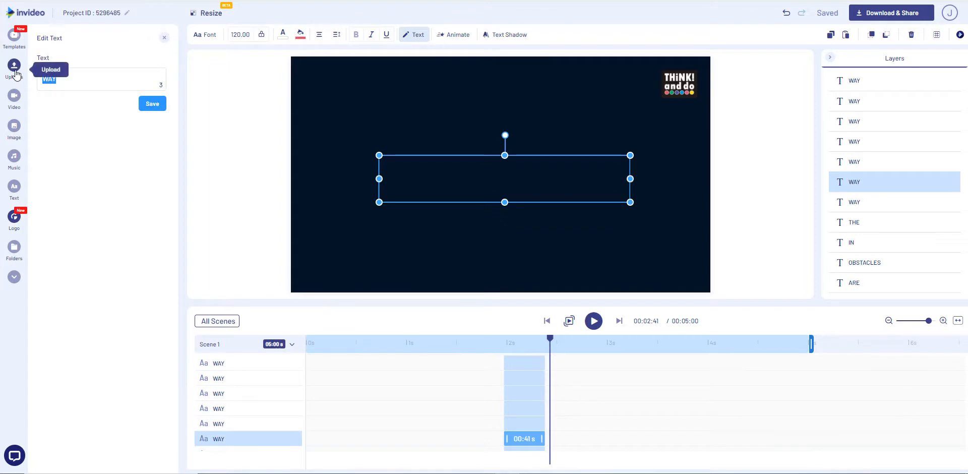
key("ctrl+v")
- Copy YOUR from the Word script, use it to replace the WAY text in the layer above OF, and save
left_click(363, 473)
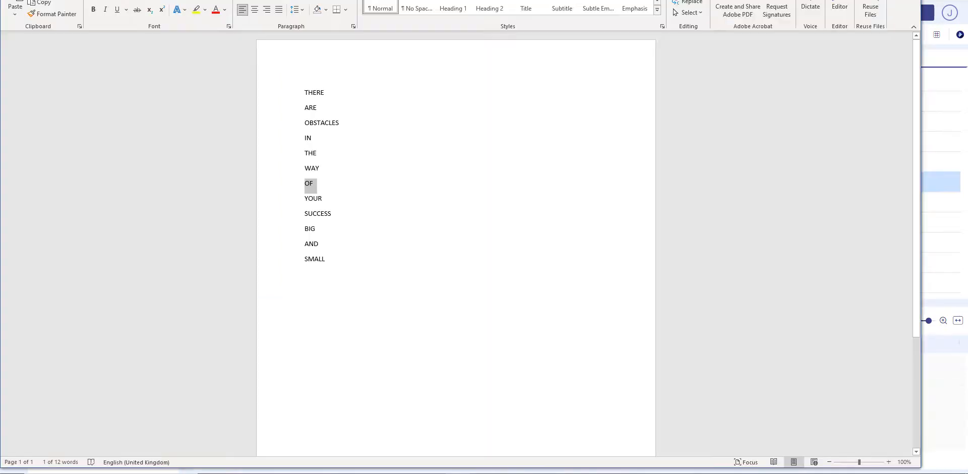
double_click(310, 197)
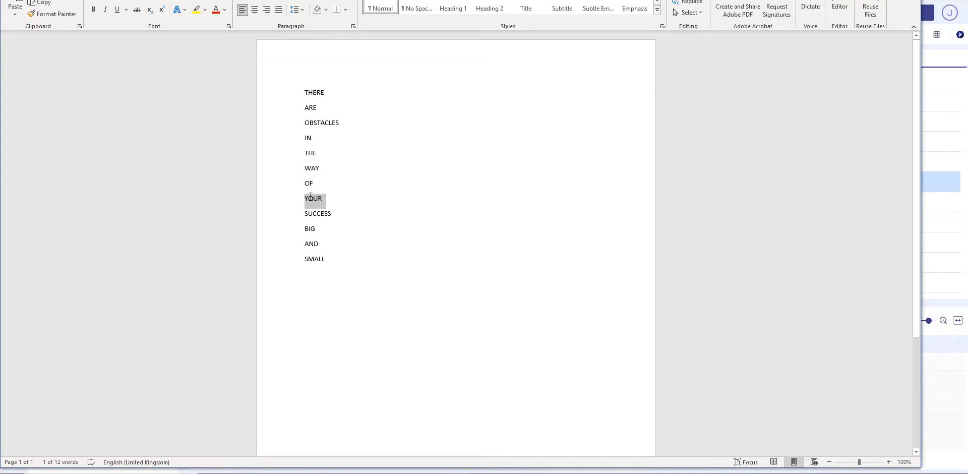
left_click(494, 473)
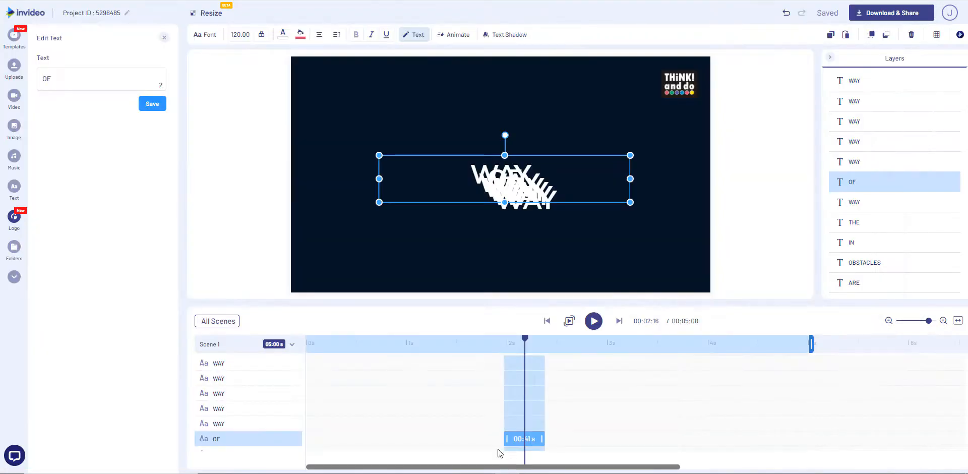
left_click(867, 164)
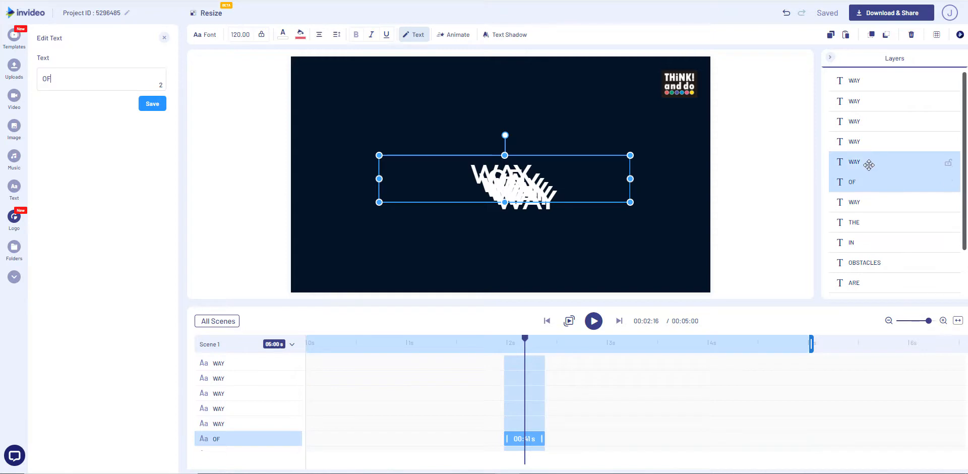
left_click_drag(123, 77, 15, 78)
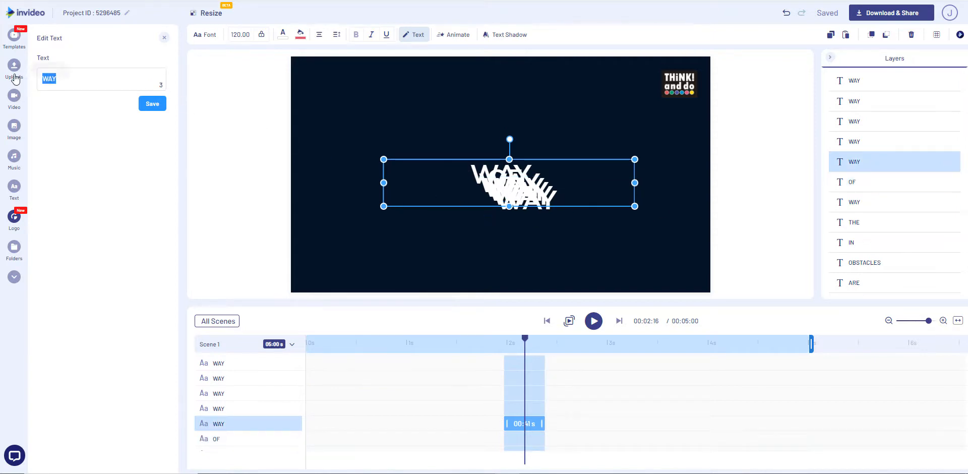
type("YOUR")
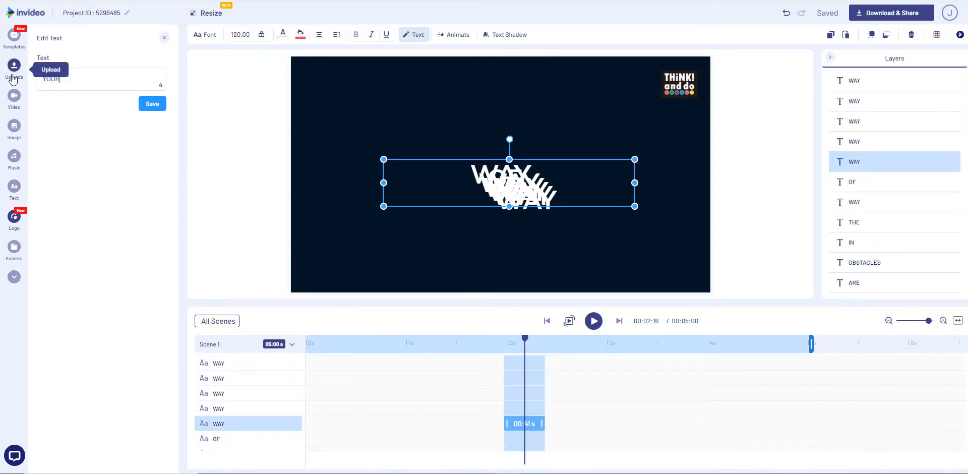
left_click(153, 105)
- Change the WAY layer above YOUR to SUCCESS, copying the word from the Word script
left_click(838, 143)
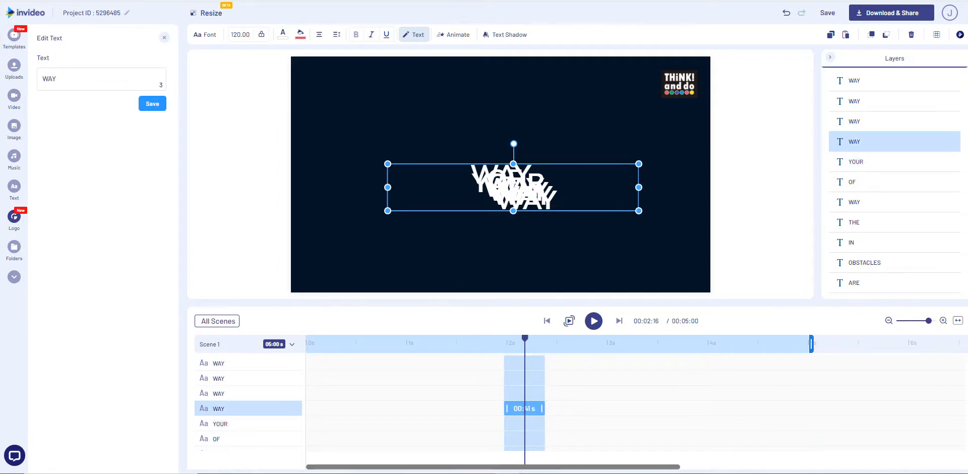
key("alt+Tab")
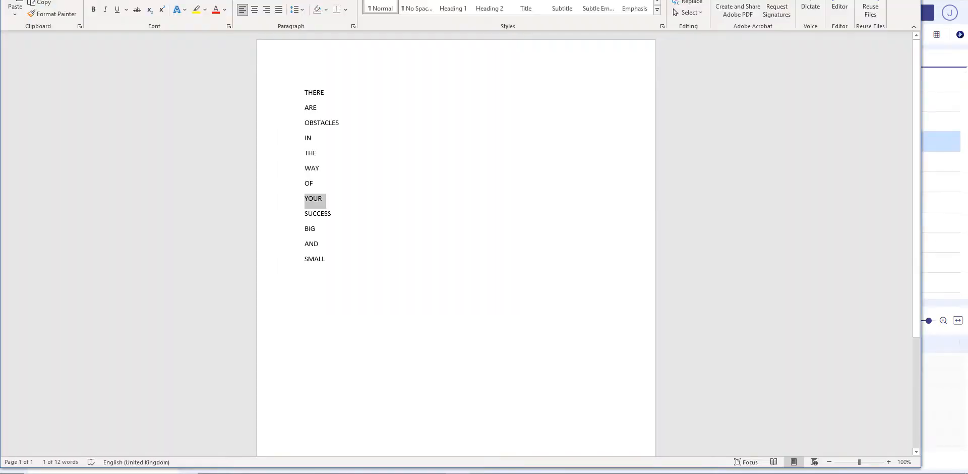
double_click(319, 215)
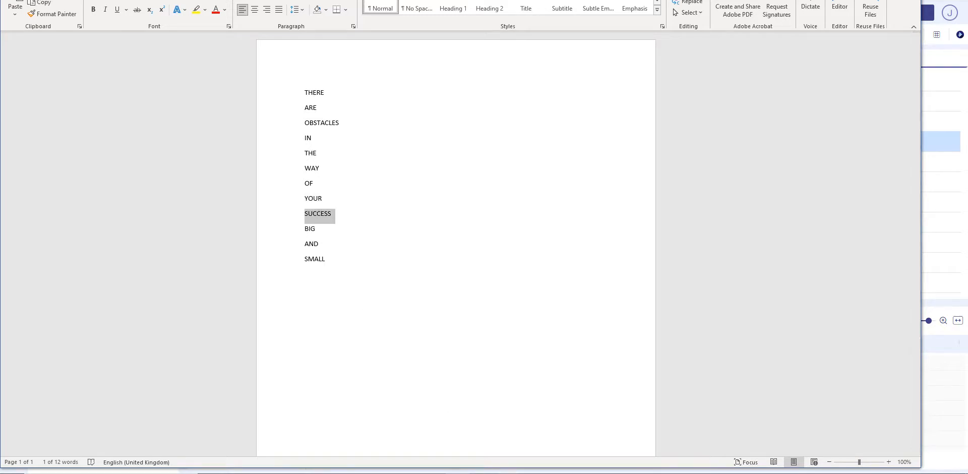
key("alt+Tab")
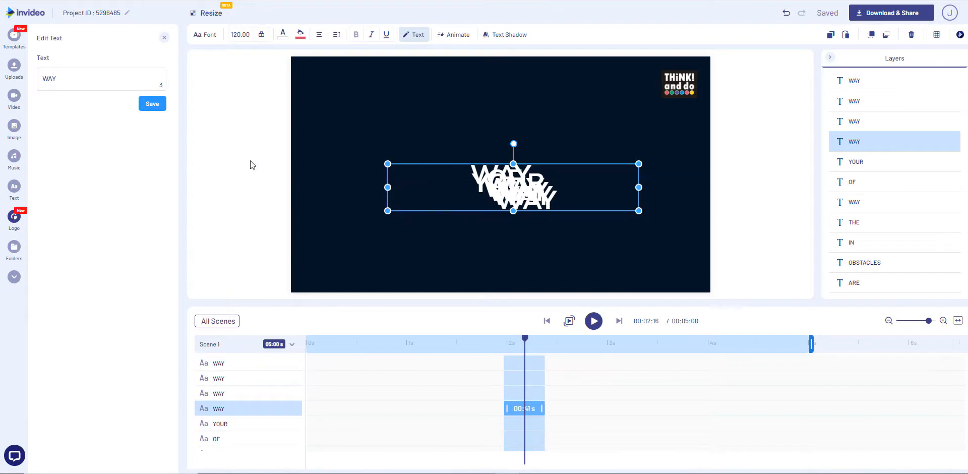
key("ctrl+a")
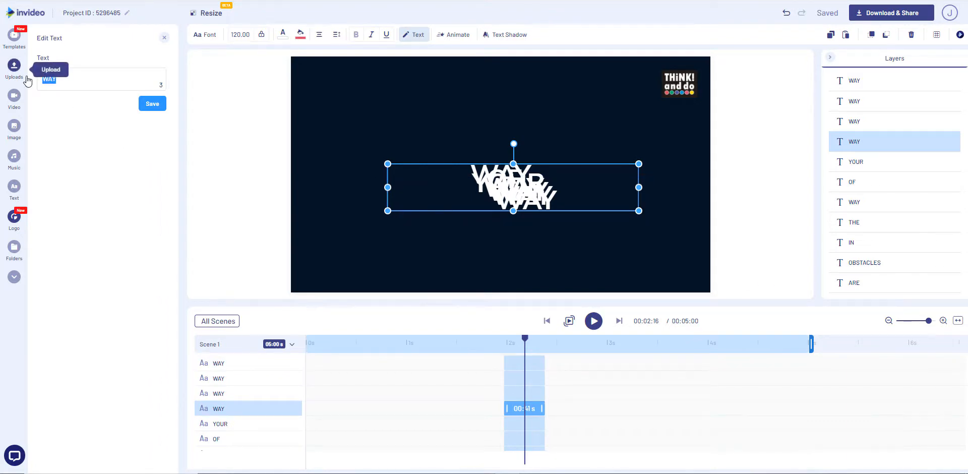
key("ctrl+v")
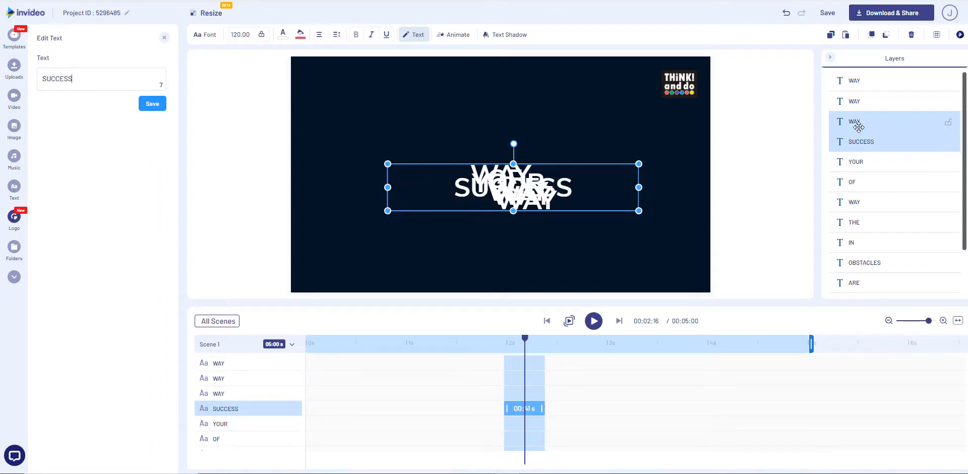
- Change the WAY layer above SUCCESS to BIG, copying the word from the Word script
left_click(859, 126)
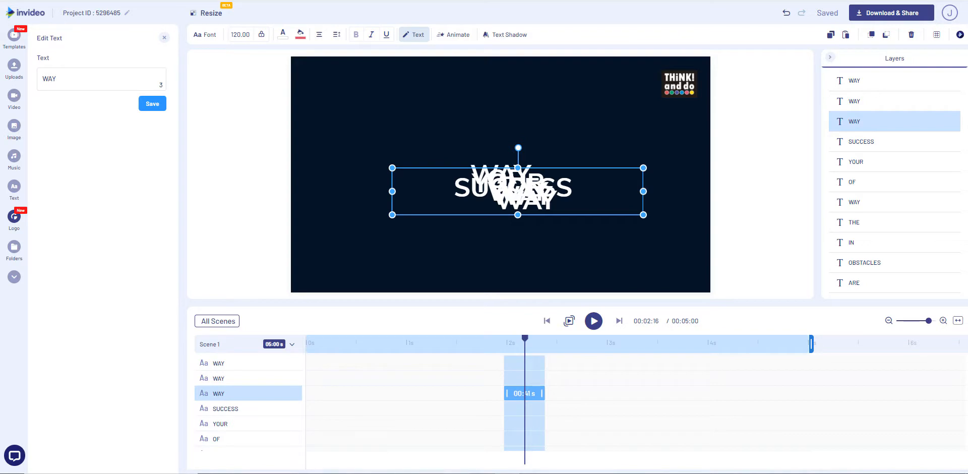
left_click(446, 473)
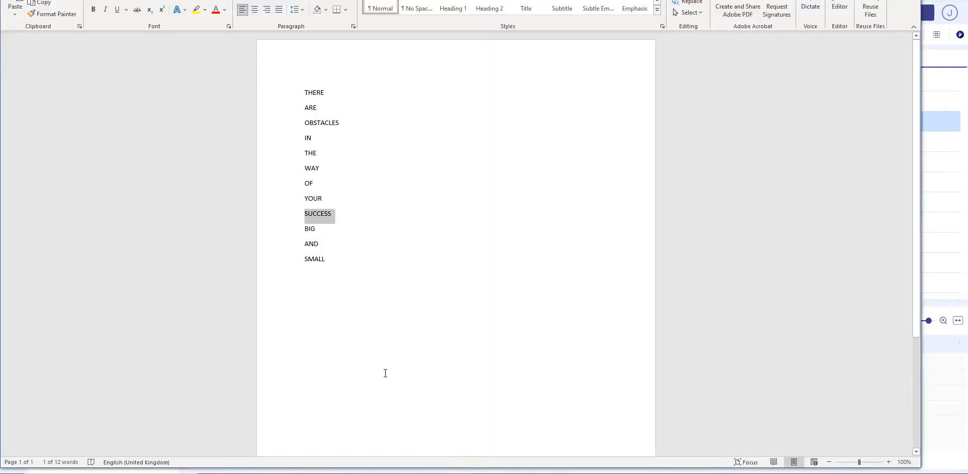
double_click(311, 228)
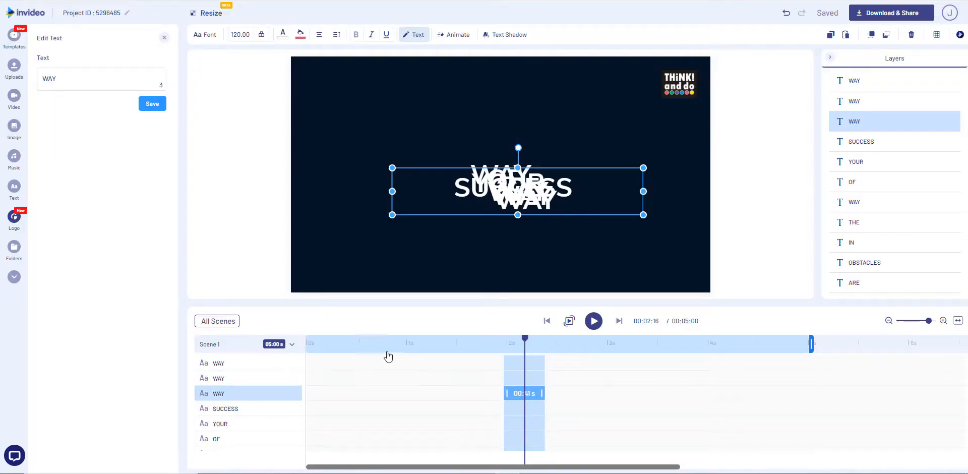
left_click_drag(77, 81, 3, 73)
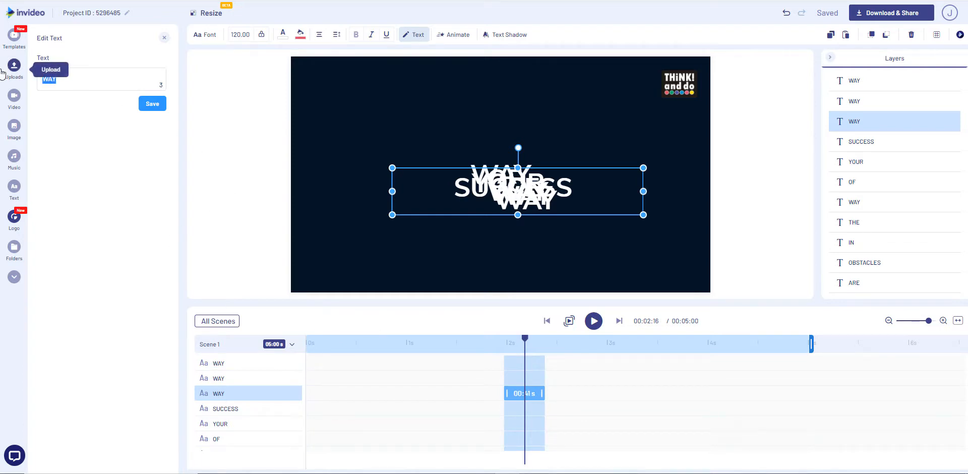
type("BIG")
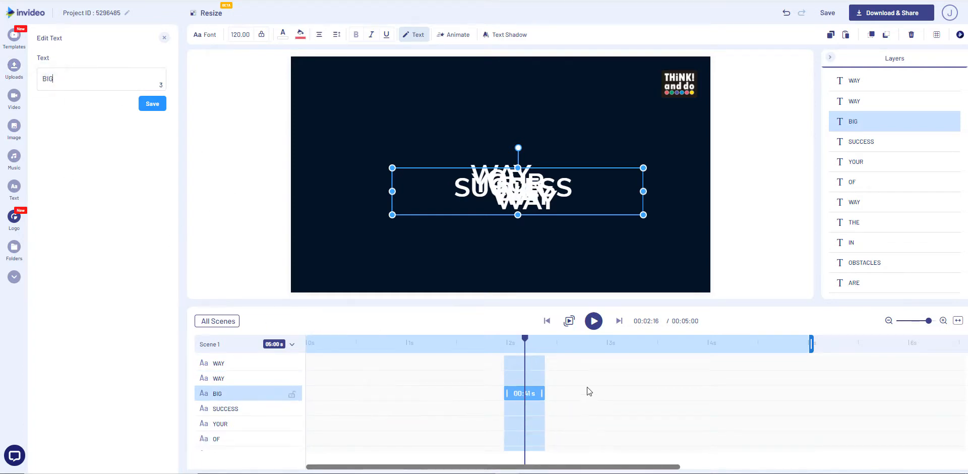
- Change the WAY layer above BIG to AND, copying the word from the Word script
left_click(534, 378)
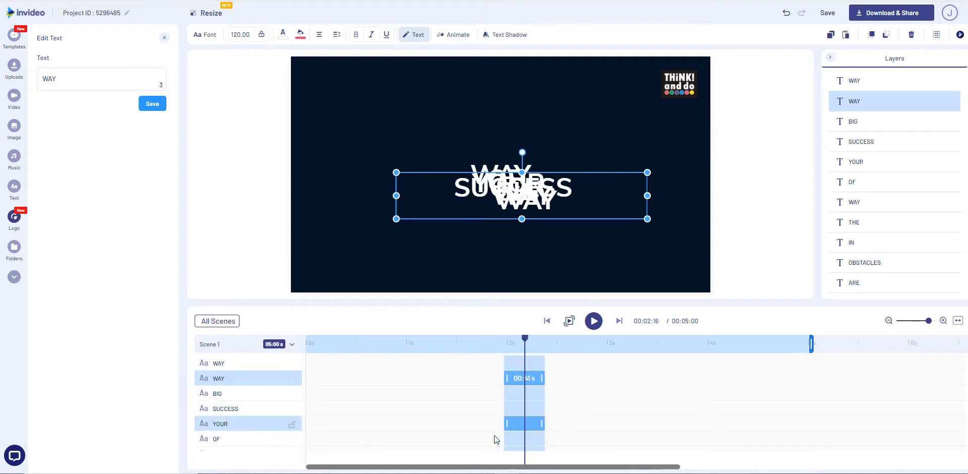
key("alt+Tab")
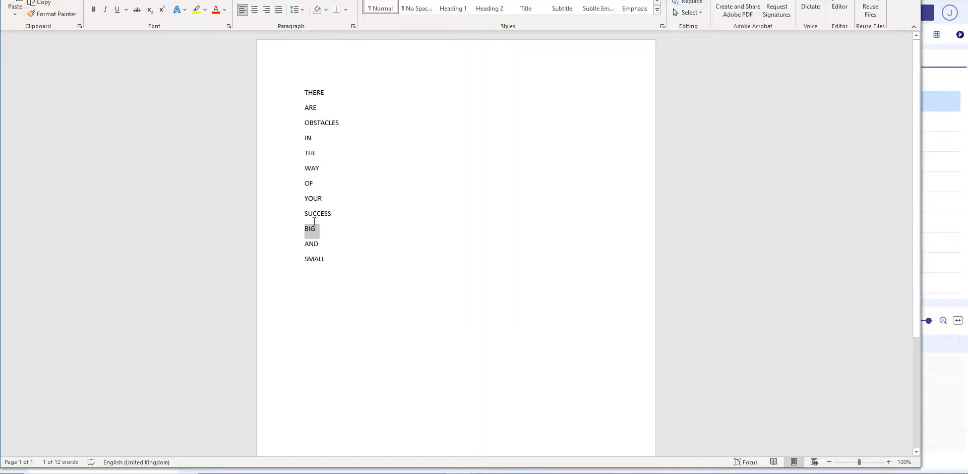
double_click(313, 245)
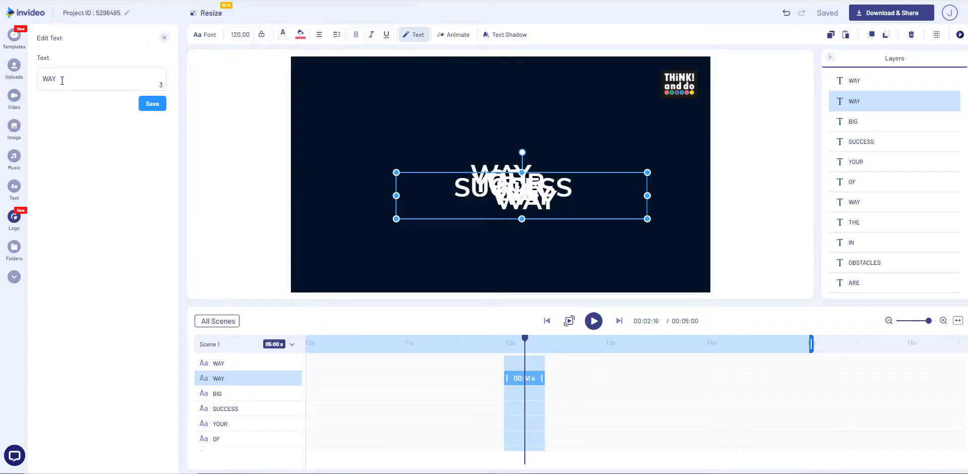
left_click_drag(62, 81, 35, 75)
key("ctrl+v")
- Change the topmost WAY layer to SMALL, copying the word from the Word script
left_click(854, 81)
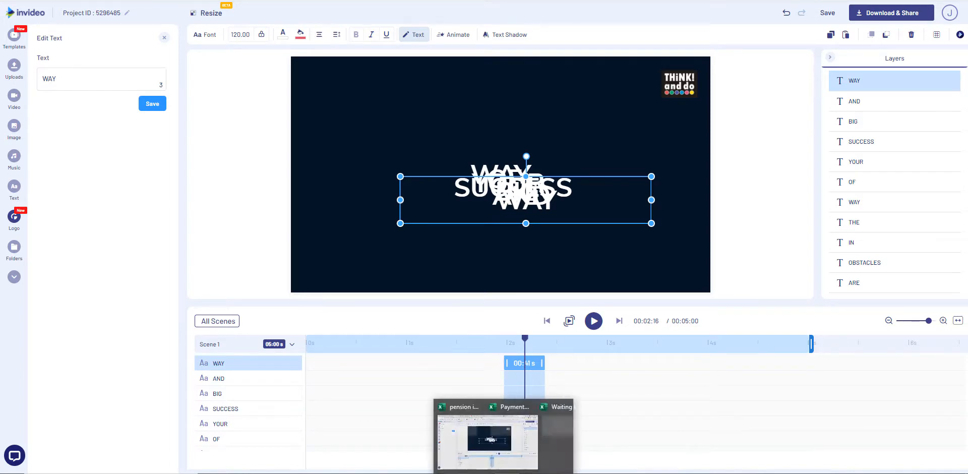
left_click(458, 473)
double_click(318, 262)
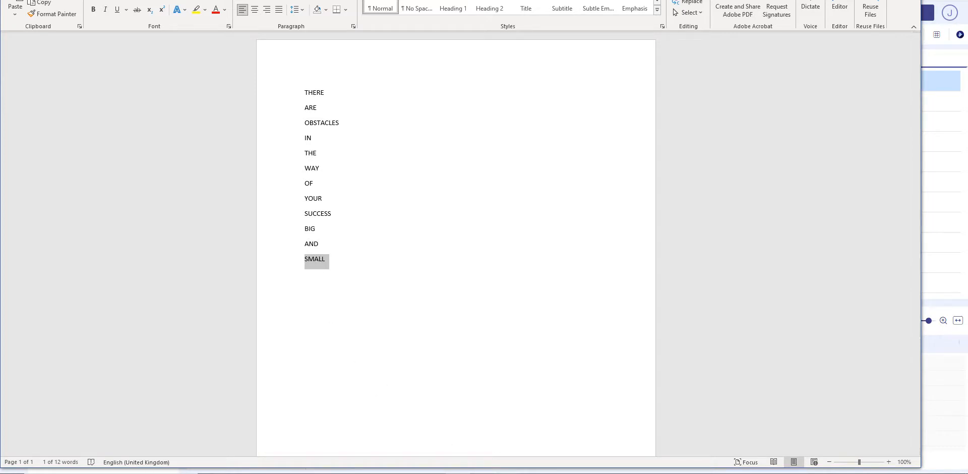
mouse_move(507, 472)
left_click(507, 435)
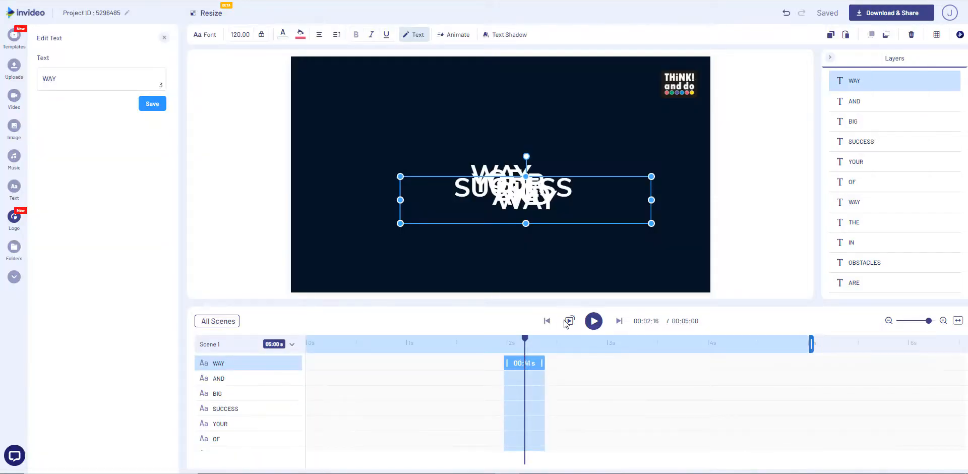
left_click_drag(55, 73, 16, 81)
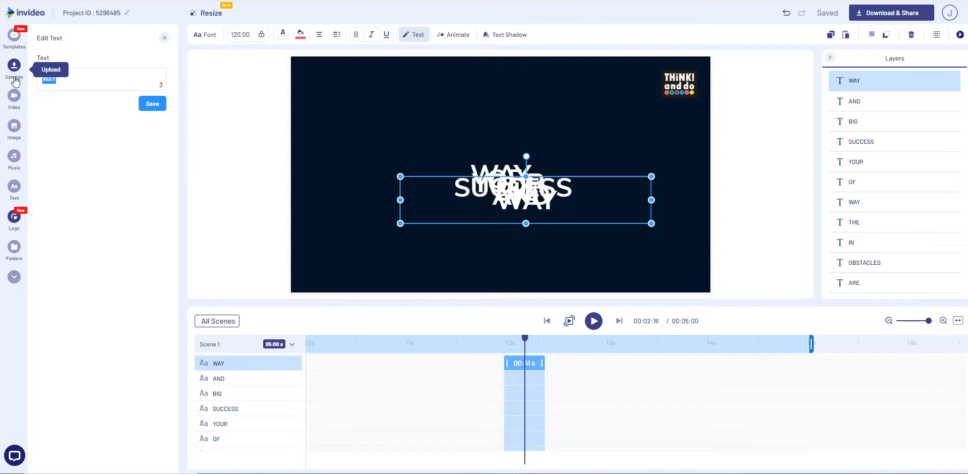
type("SMALL")
- Move the OF clip to start where WAY ends and the YOUR clip to start where OF ends
scroll(646, 416, "down", 1)
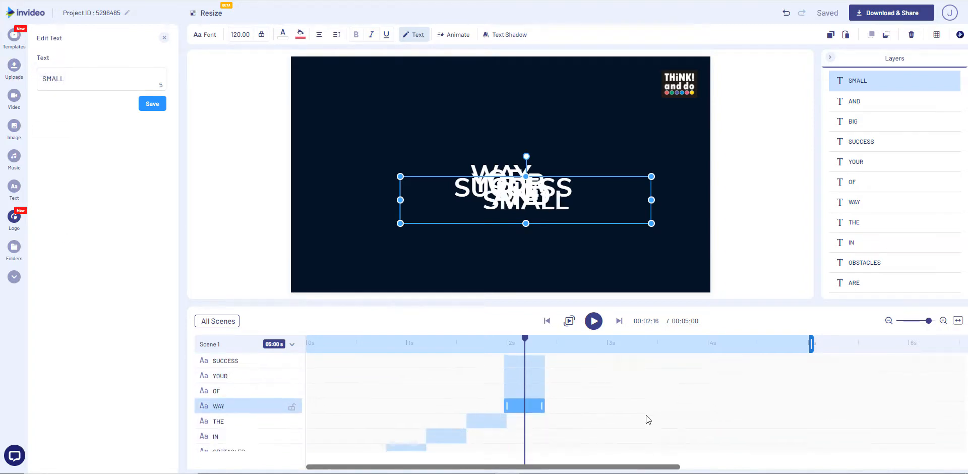
scroll(646, 420, "down", 1)
scroll(646, 420, "up", 1)
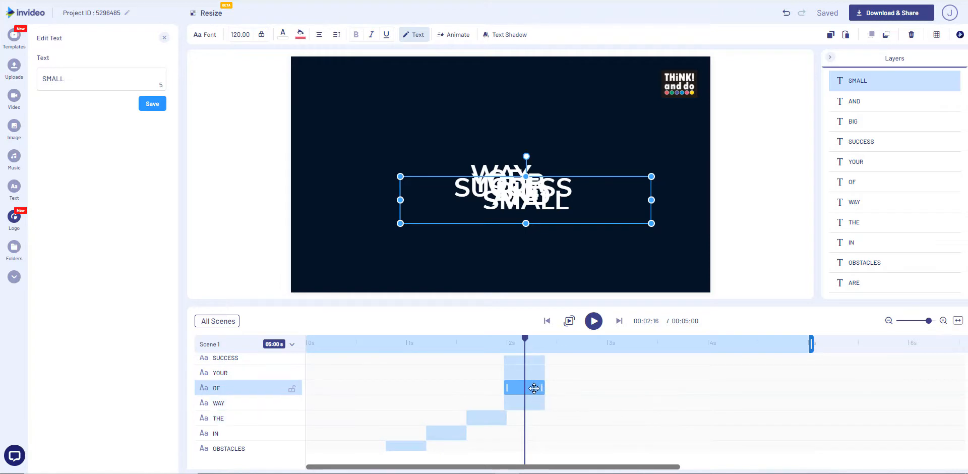
left_click_drag(534, 388, 611, 372)
left_click(365, 402)
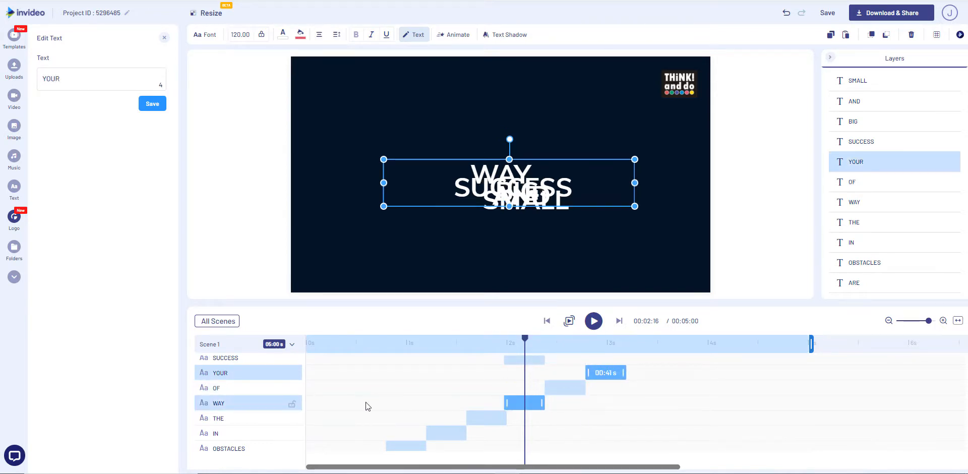
- Move the SUCCESS clip to start where YOUR ends and the BIG clip to start where SUCCESS ends
scroll(302, 413, "up", 2)
left_click(536, 408)
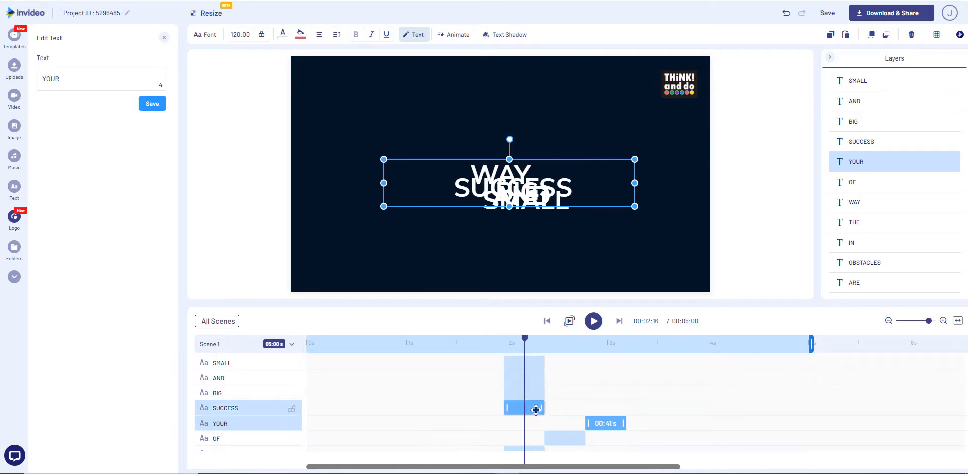
left_click_drag(536, 409, 651, 404)
left_click(523, 390)
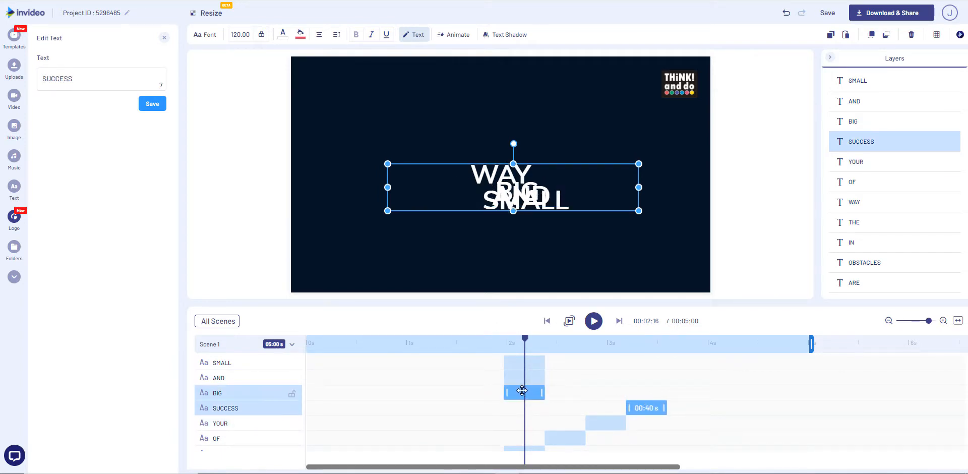
left_click_drag(523, 390, 675, 393)
- Move the AND clip to start where BIG ends and the SMALL clip to start where AND ends
left_click(520, 379)
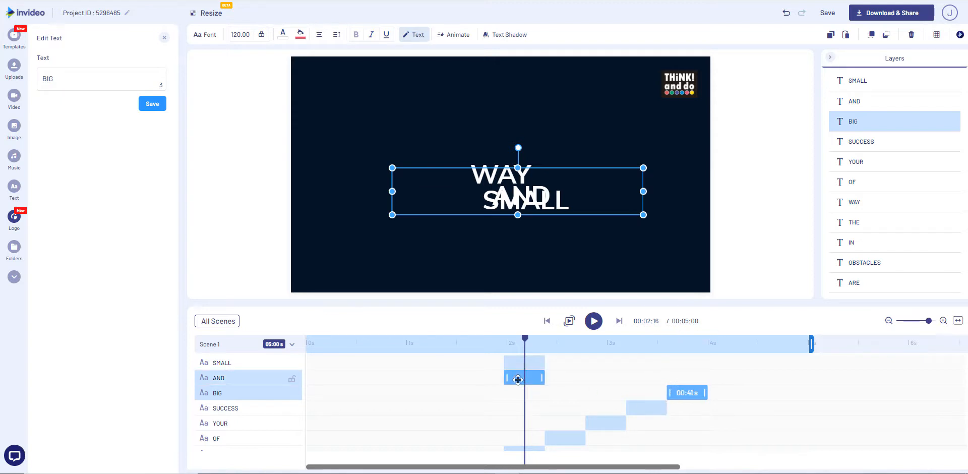
left_click_drag(520, 379, 721, 377)
left_click(525, 362)
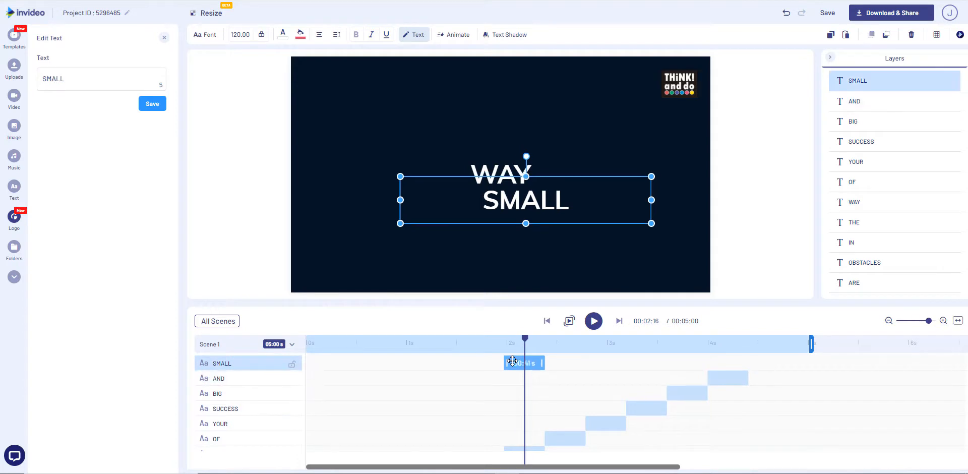
left_click_drag(524, 362, 735, 361)
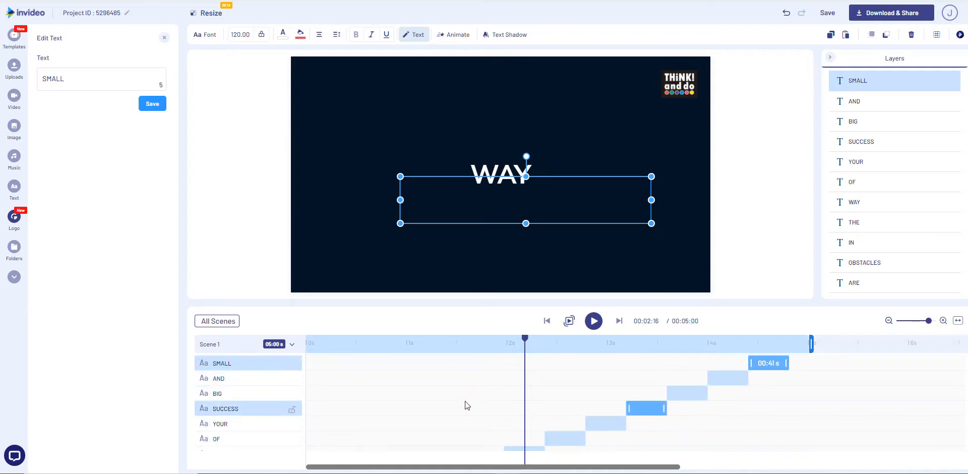
- Centre the words OF and YOUR on the canvas, viewing each at its own time on the timeline
left_click(559, 349)
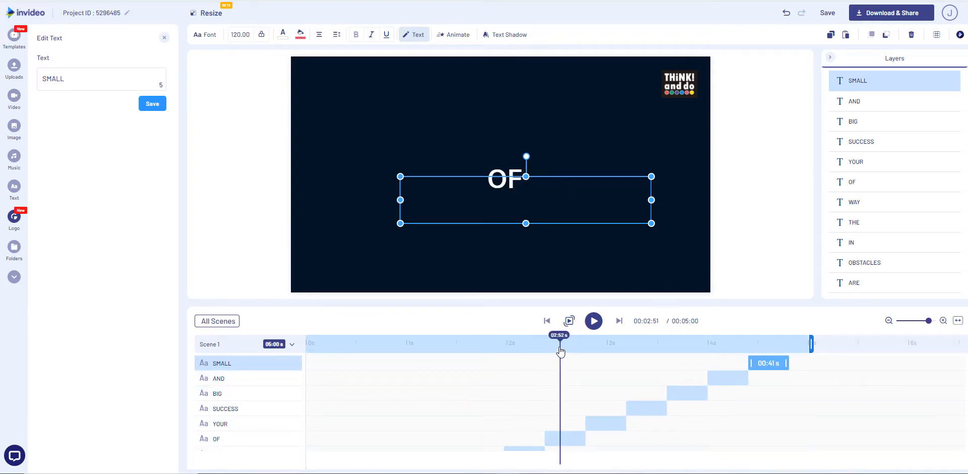
left_click(538, 256)
left_click(503, 186)
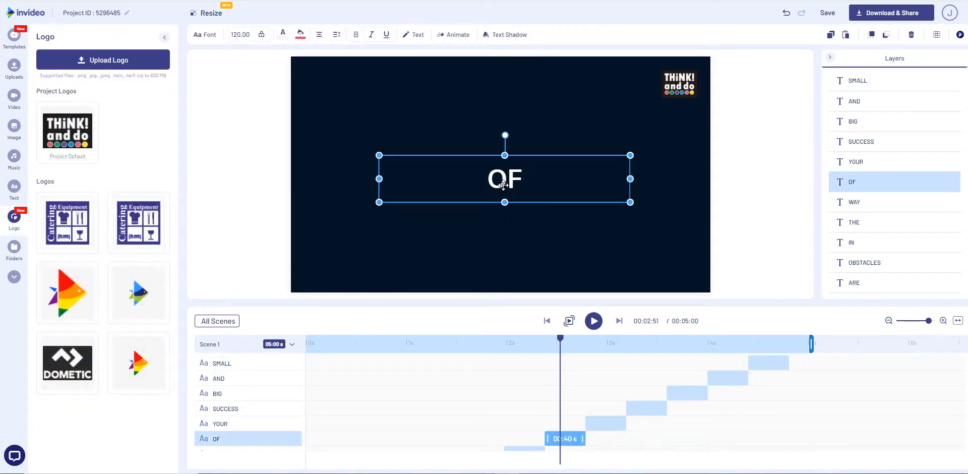
mouse_move(503, 185)
left_mouse_down()
mouse_move(494, 190)
mouse_move(498, 181)
left_mouse_up()
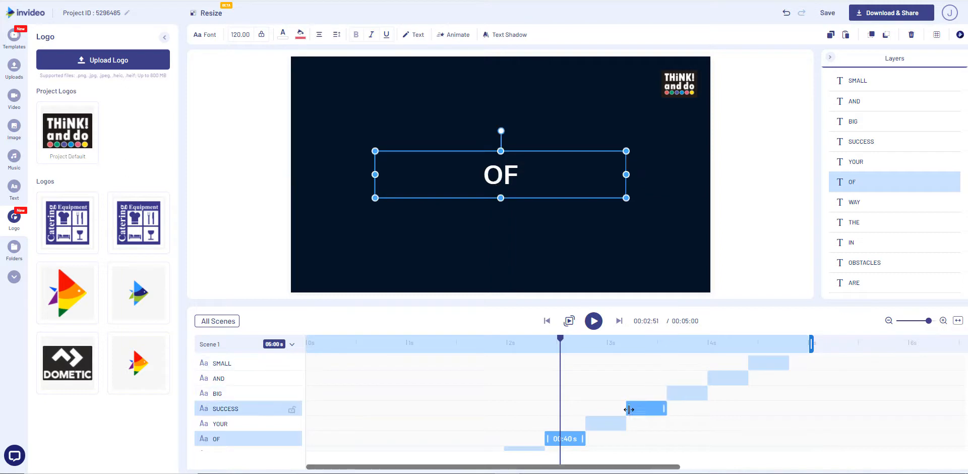
left_click(594, 345)
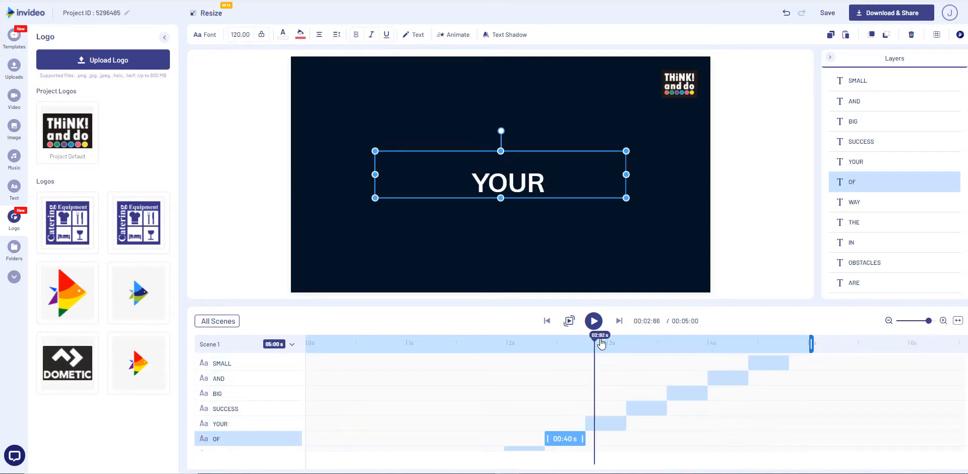
left_click(614, 415)
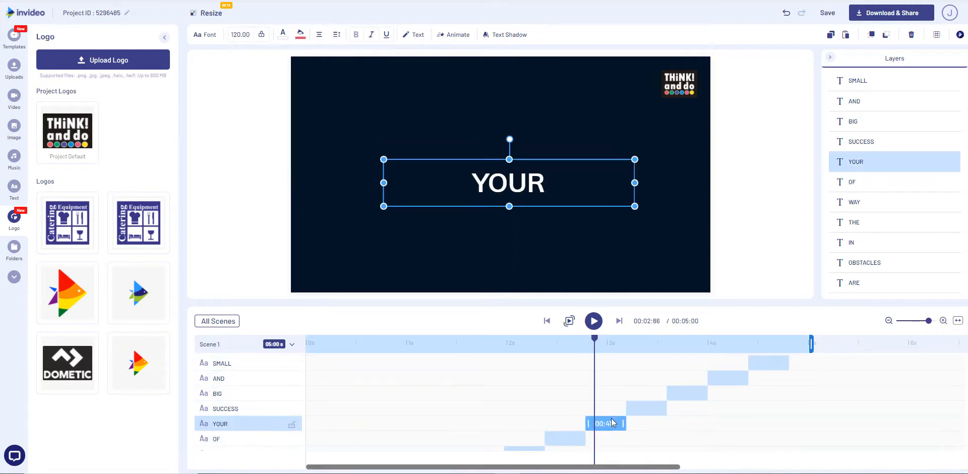
left_click_drag(527, 188, 521, 178)
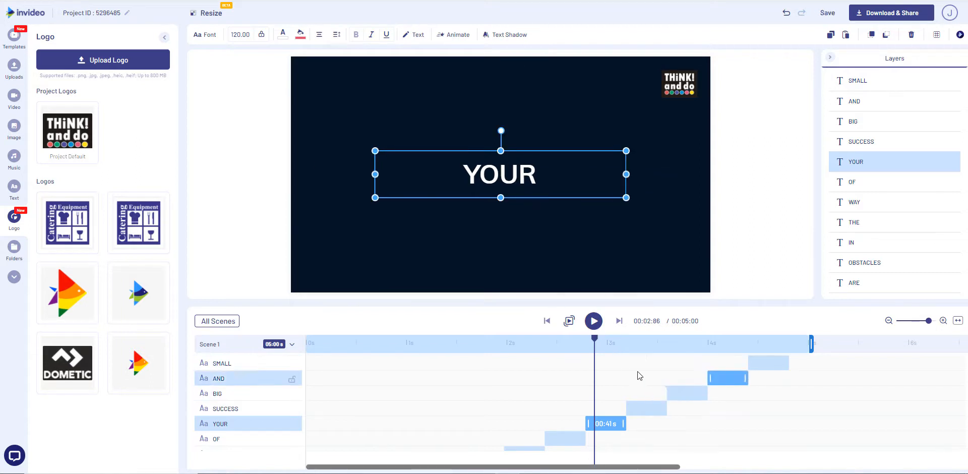
- Centre the words SUCCESS and BIG on the canvas, viewing each at its own time on the timeline
left_click(642, 344)
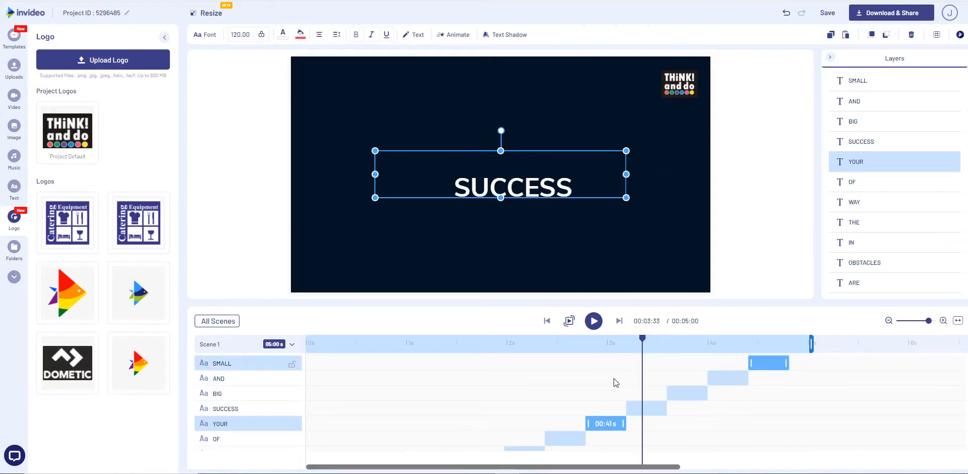
left_click(647, 408)
mouse_move(531, 197)
left_mouse_down()
mouse_move(520, 198)
mouse_move(520, 183)
left_mouse_up()
left_click(688, 346)
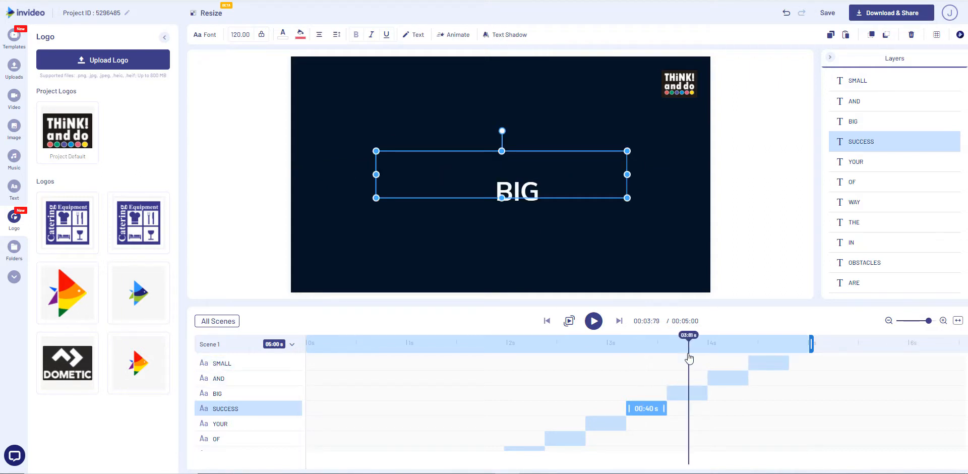
left_click(679, 396)
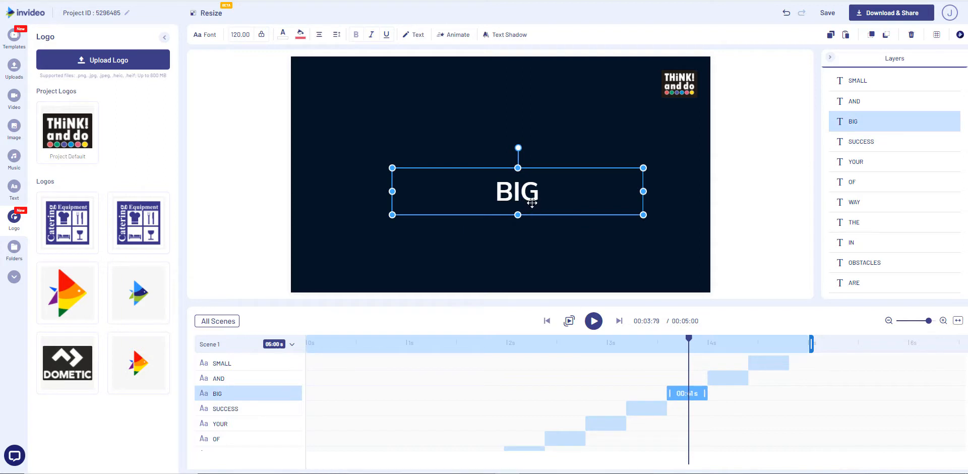
left_click_drag(533, 197, 516, 177)
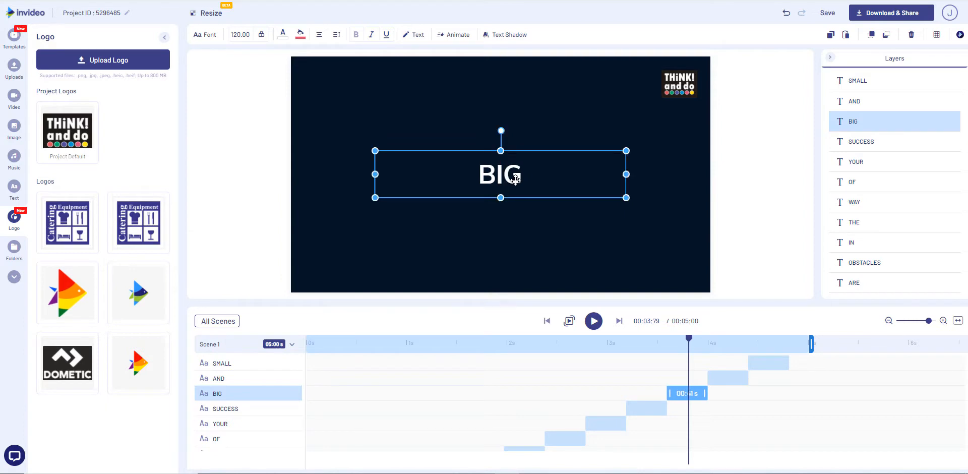
- Centre the words AND and SMALL on the canvas, viewing each at its own time on the timeline
left_click(726, 343)
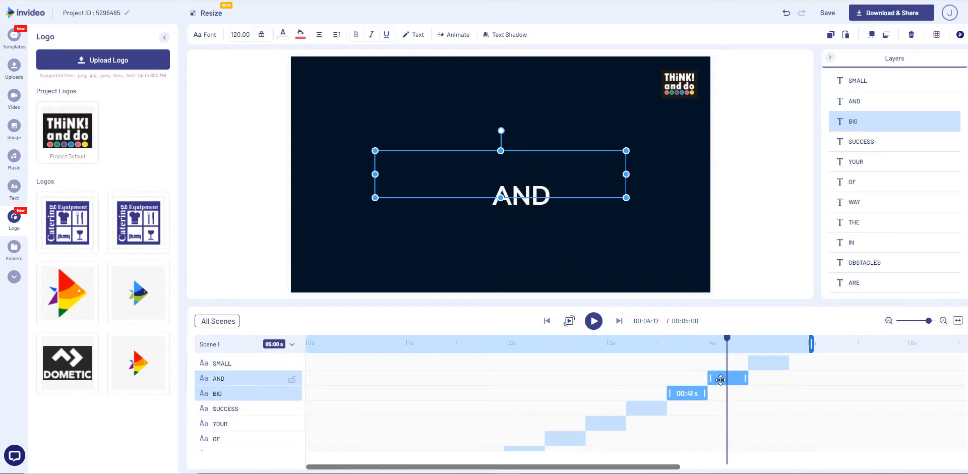
left_click(721, 380)
left_click_drag(541, 203, 521, 183)
left_click(760, 362)
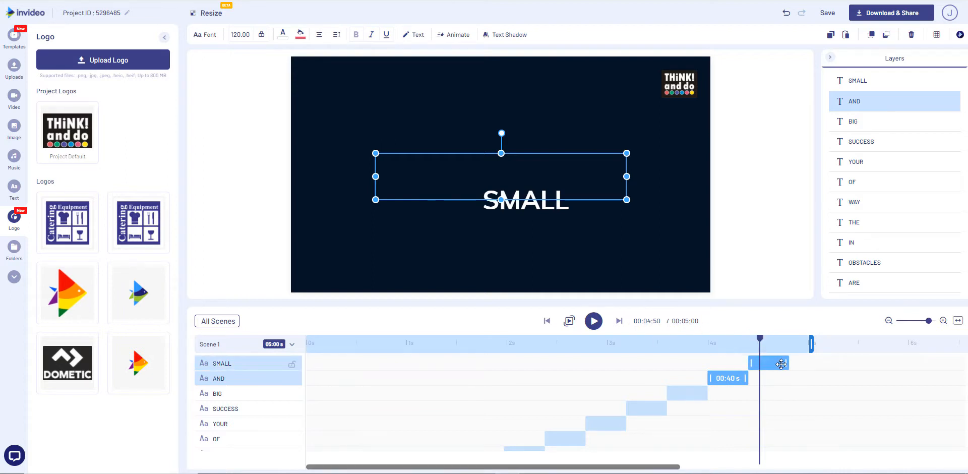
left_click(781, 363)
left_click_drag(550, 204, 527, 181)
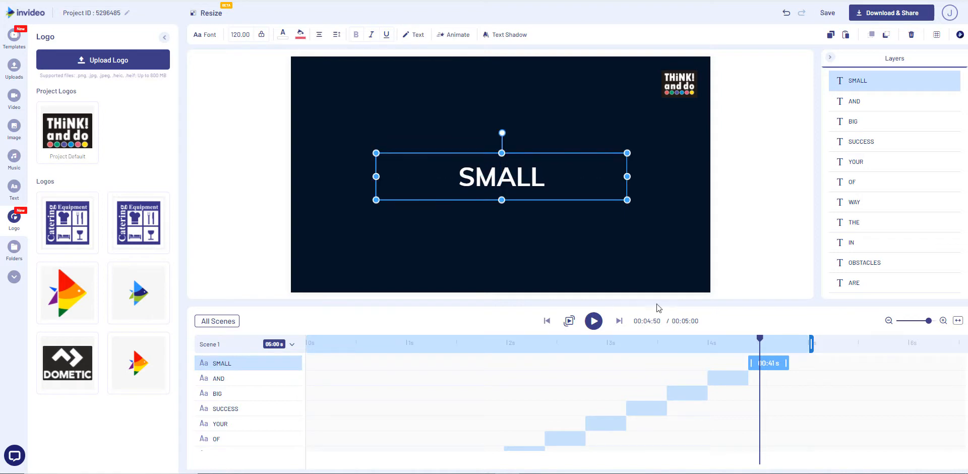
left_click(850, 395)
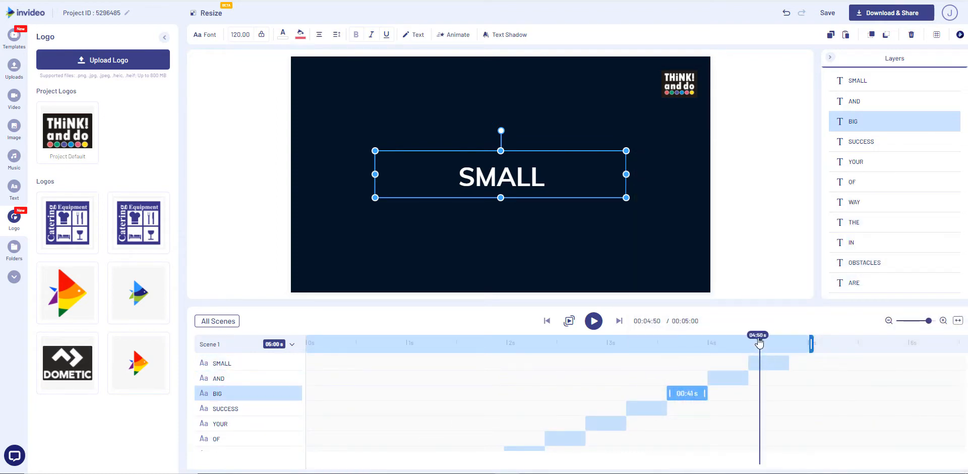
- Play the video from the beginning to check it and export it at 1080p
left_click_drag(759, 342, 302, 349)
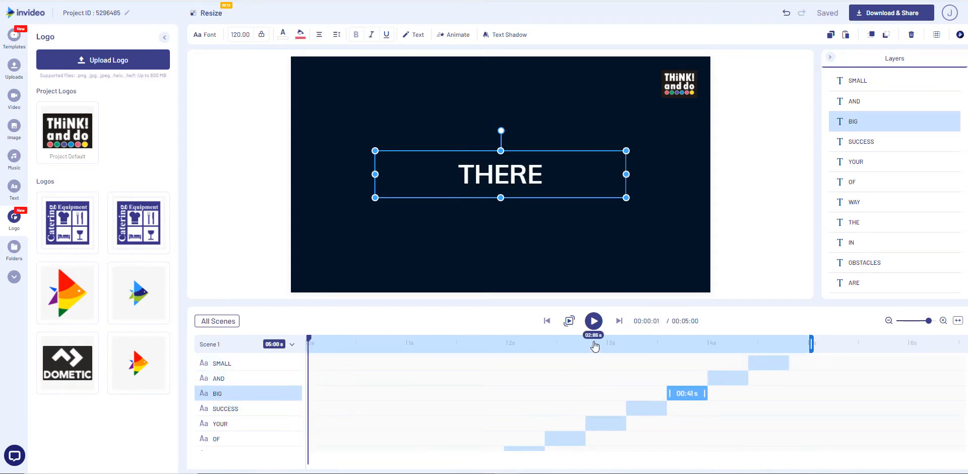
left_click(593, 320)
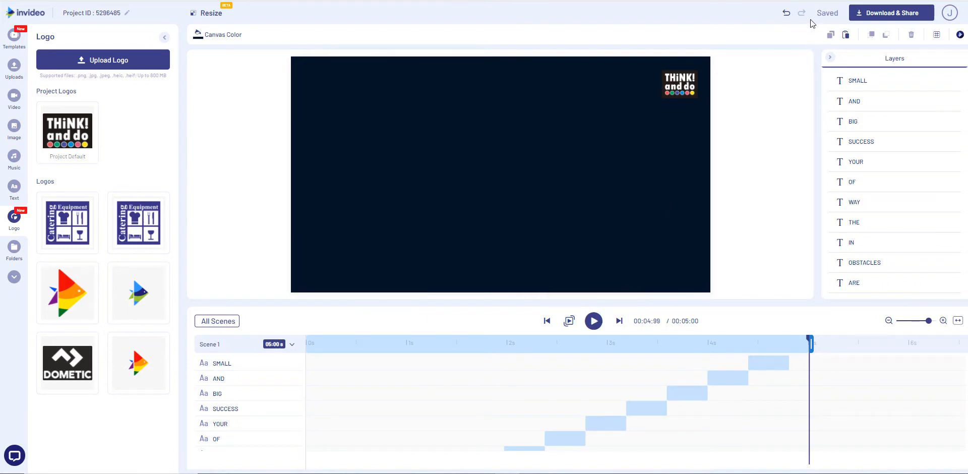
left_click(875, 15)
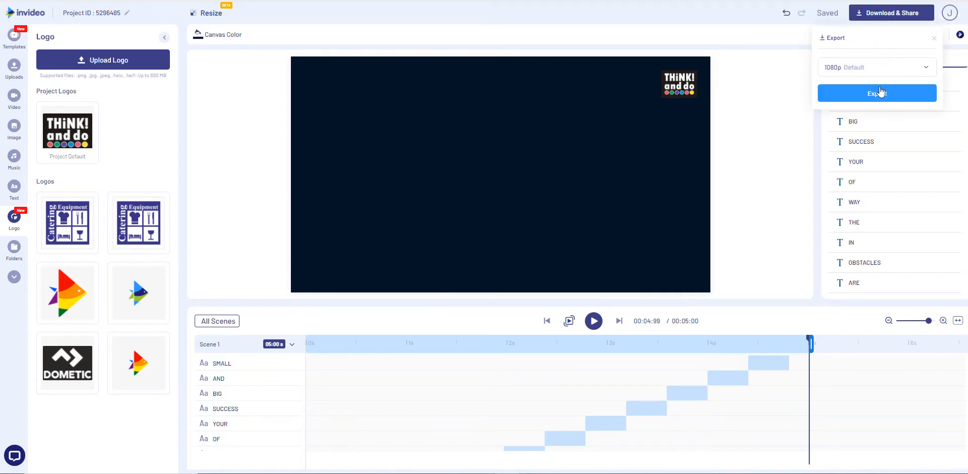
left_click(879, 93)
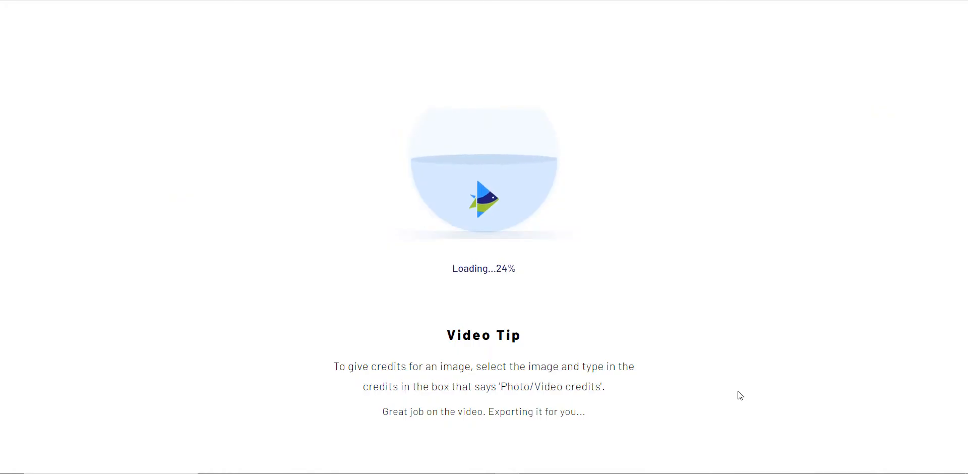